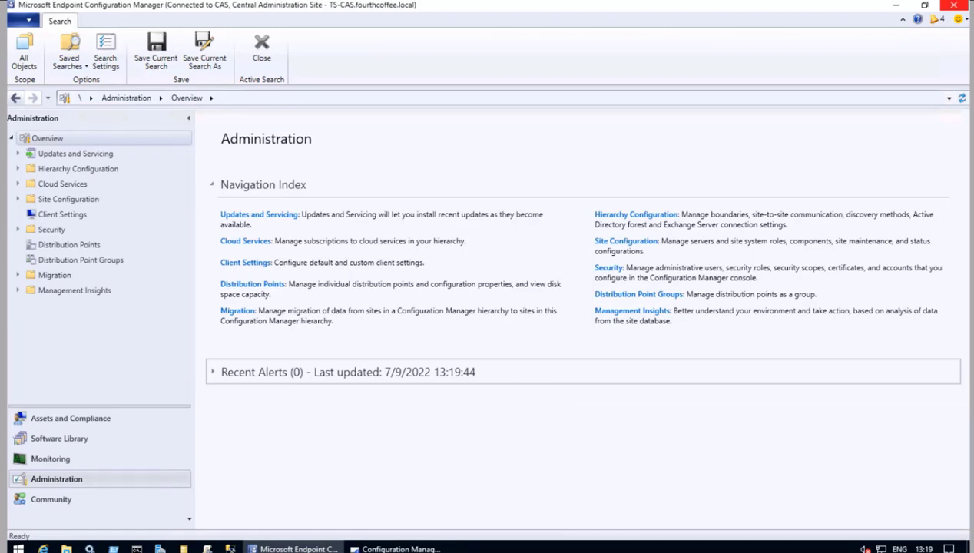
Show messages for the All Status Messages query among the System Status message queries in Monitoring
click(50, 459)
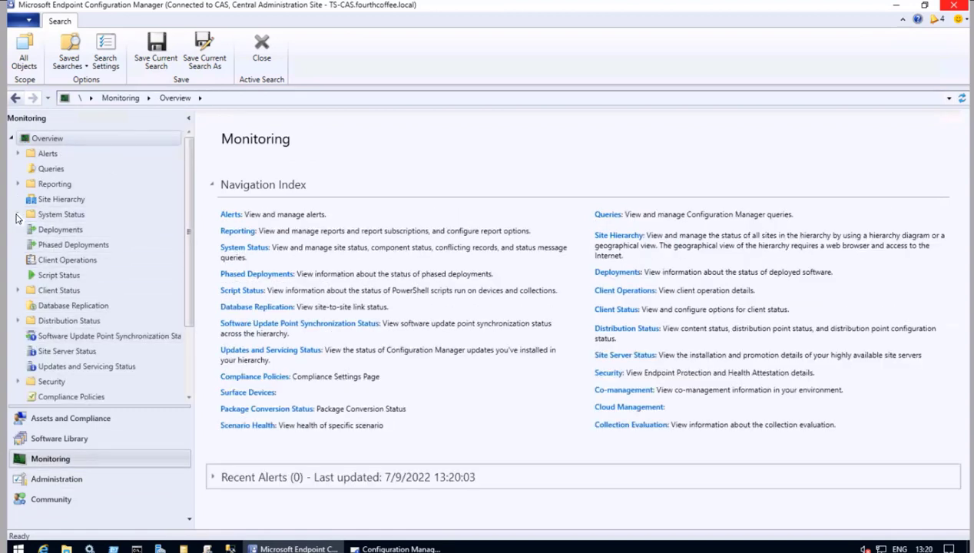
click(16, 215)
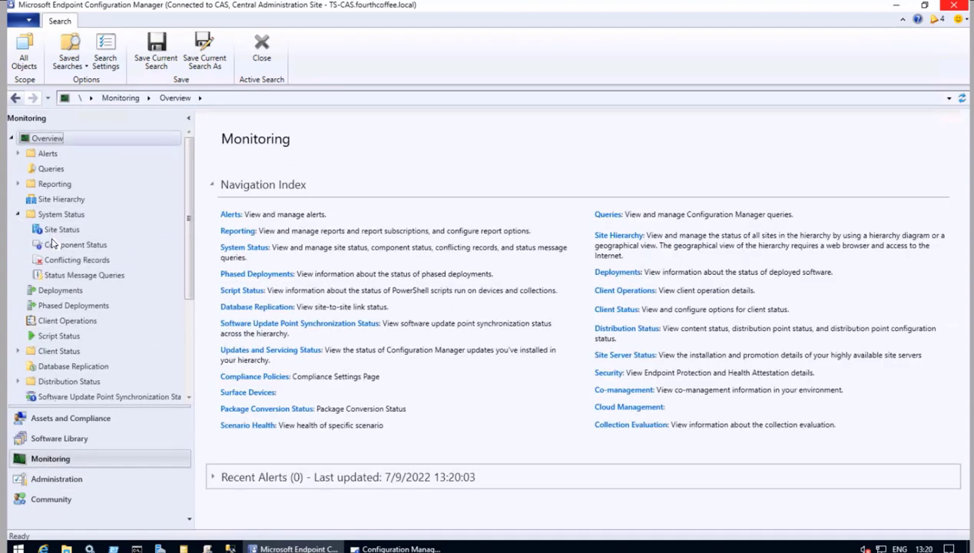
click(62, 278)
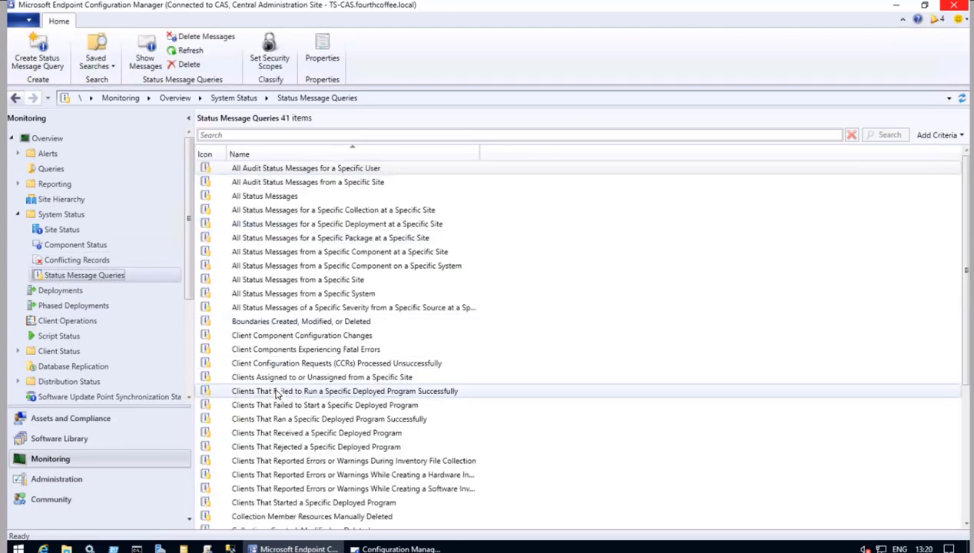
right_click(281, 200)
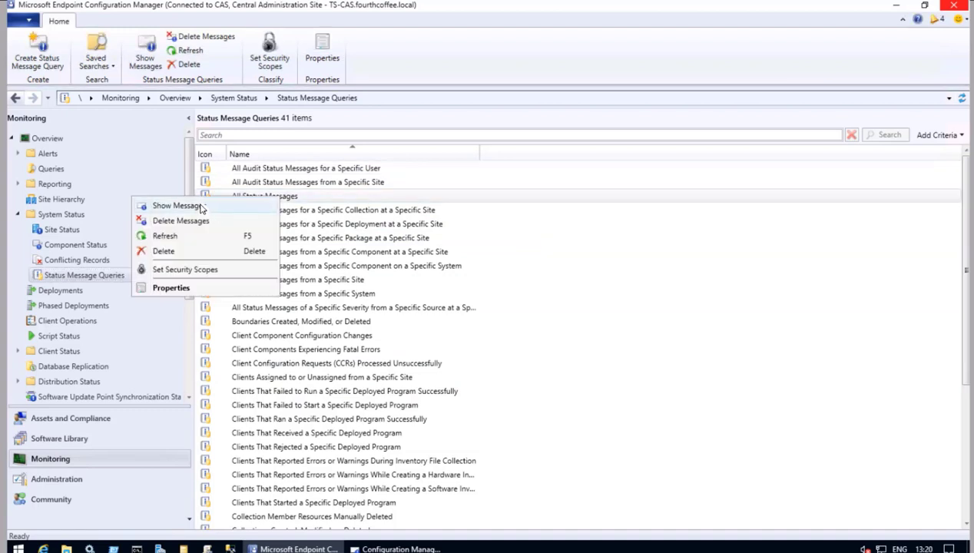
click(177, 206)
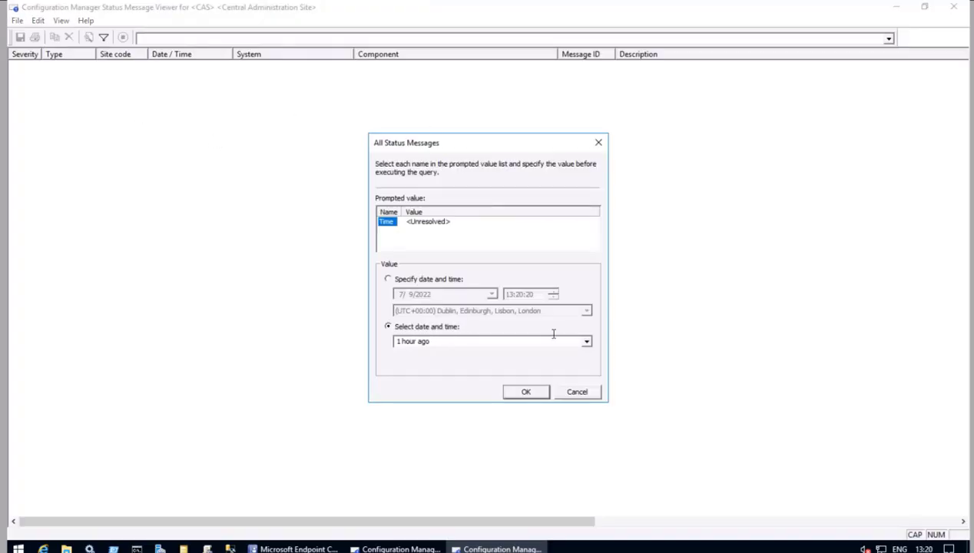
Set the query's prompted time value to 12 hours ago and run the query
click(587, 342)
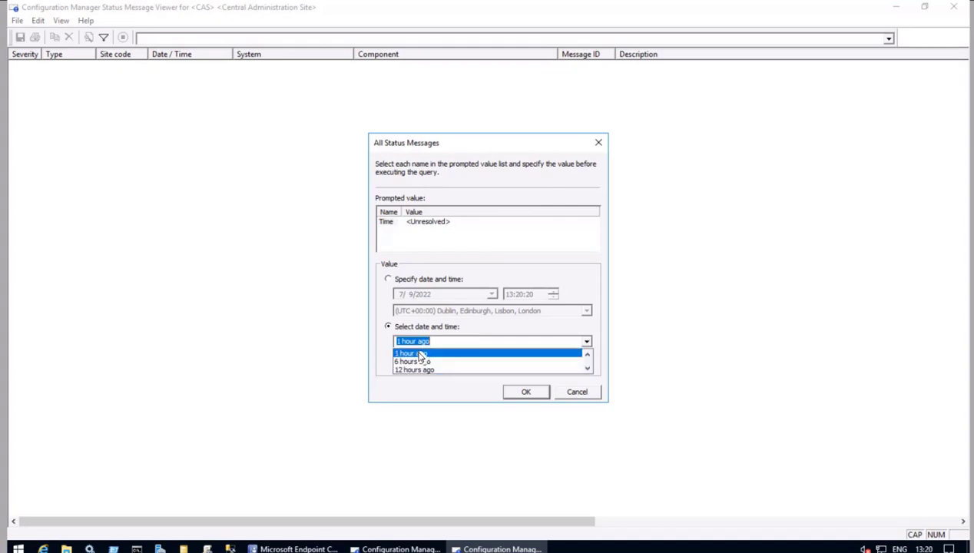
click(587, 370)
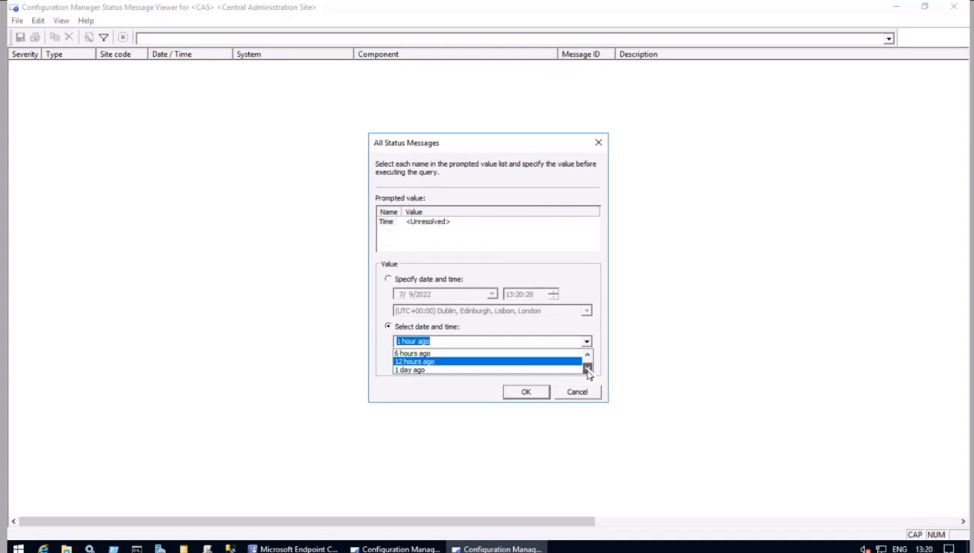
click(587, 370)
click(587, 370)
click(587, 370)
click(587, 369)
click(587, 369)
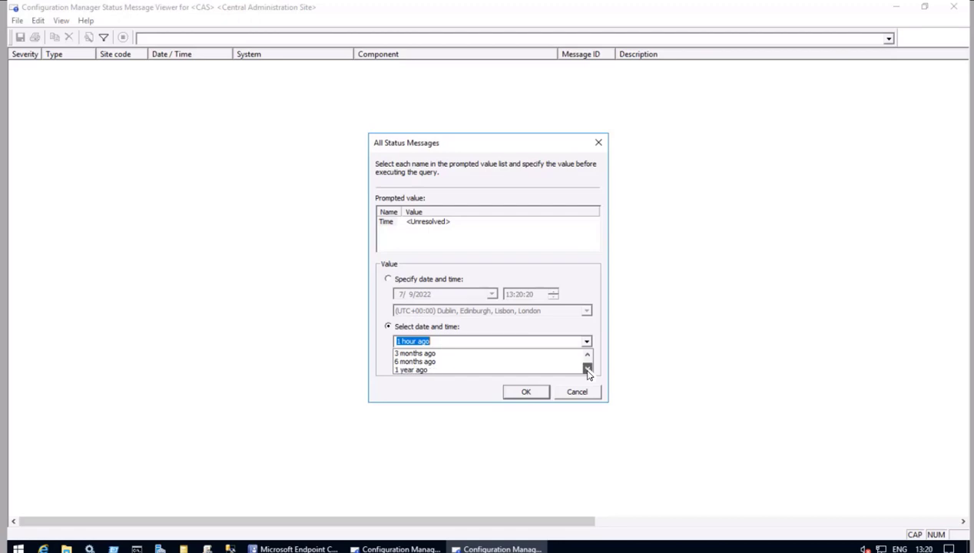
click(587, 356)
click(588, 356)
click(587, 355)
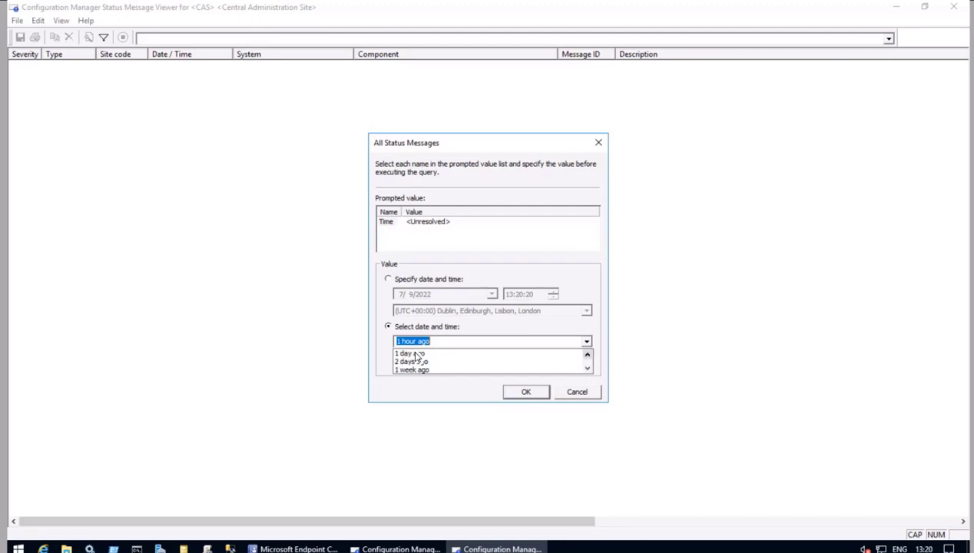
click(588, 356)
click(589, 355)
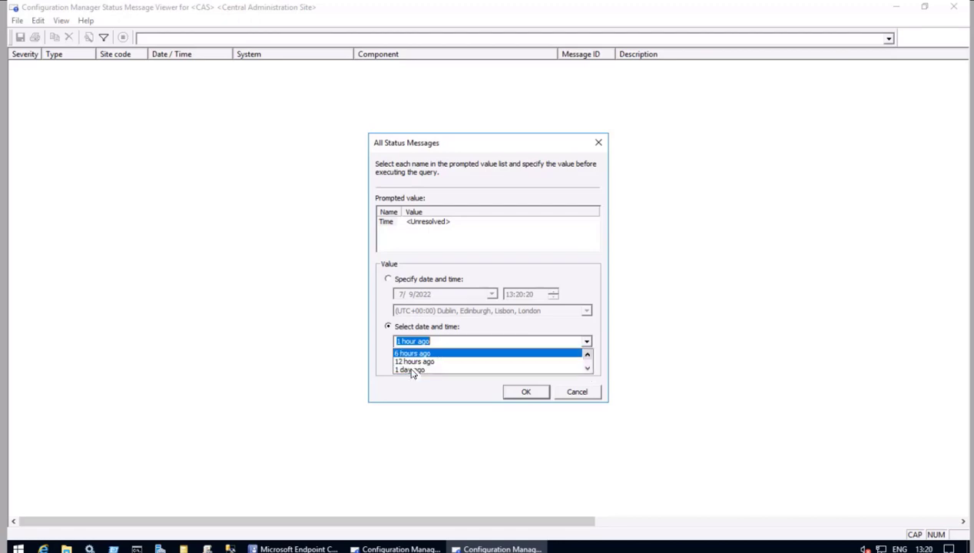
click(412, 369)
key(Down)
key(Down)
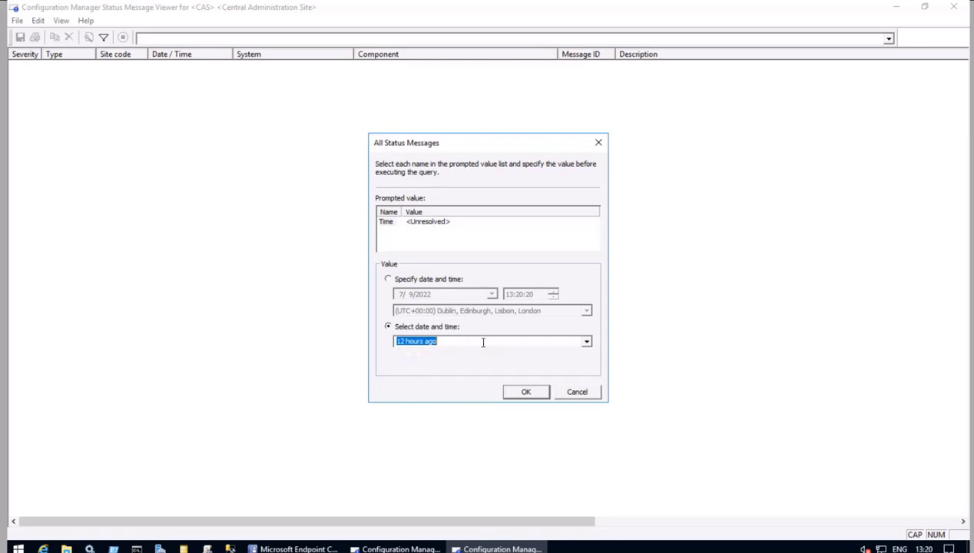
click(527, 393)
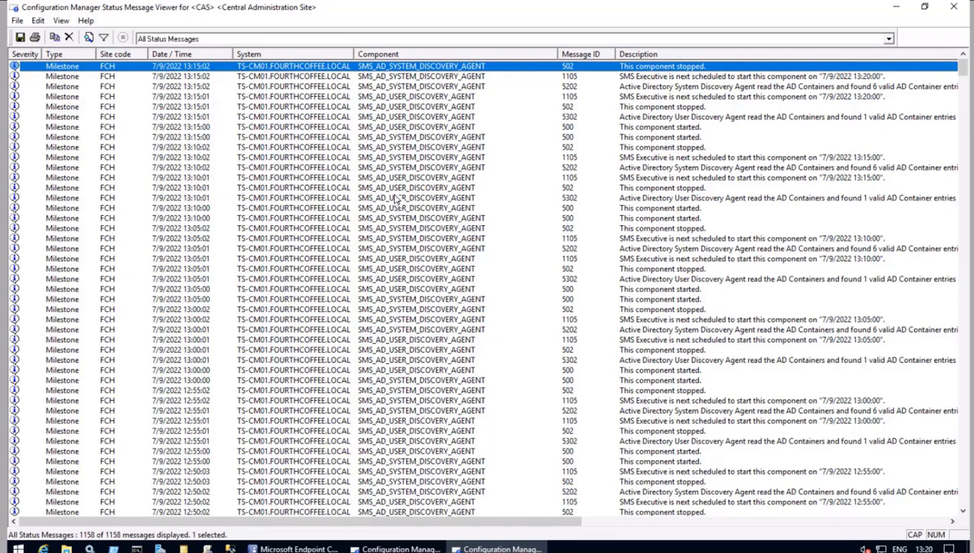
Look through the status messages, comparing their systems, components and descriptions across the discovery agent and replication entries
scroll(396, 198, down, 4)
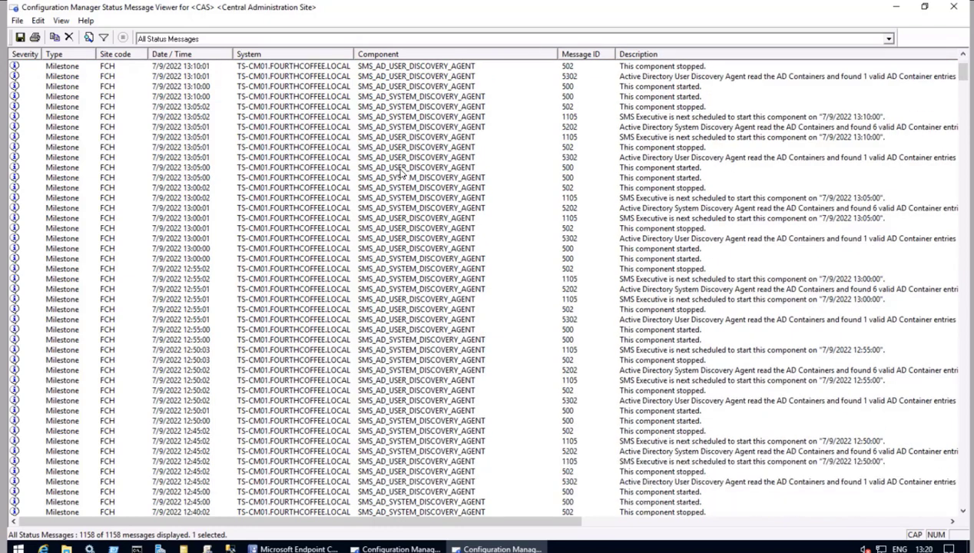
scroll(401, 154, down, 15)
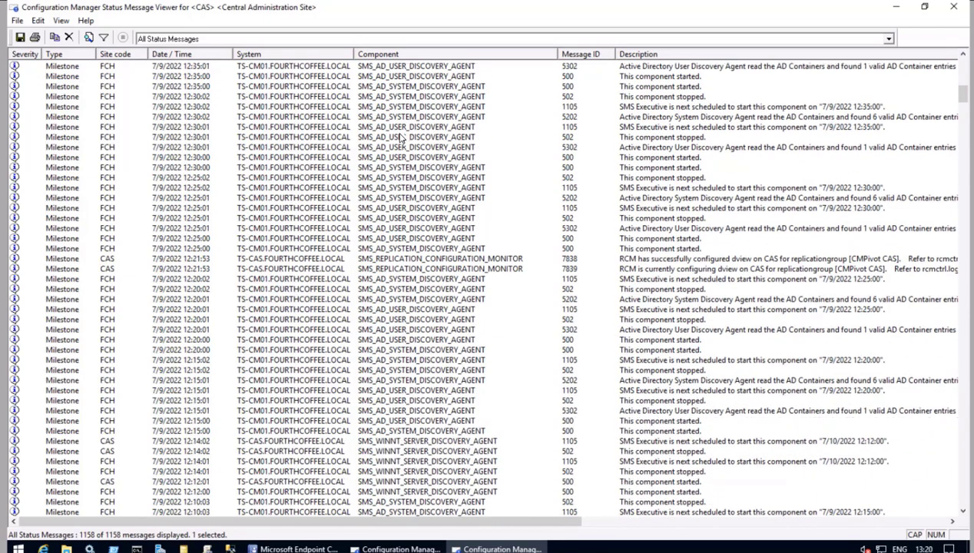
scroll(401, 137, down, 10)
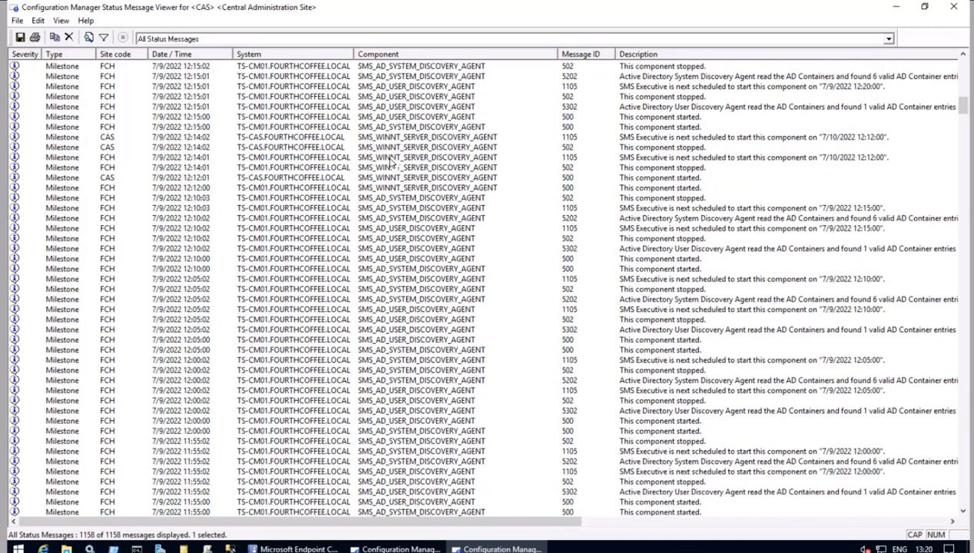
scroll(384, 292, down, 20)
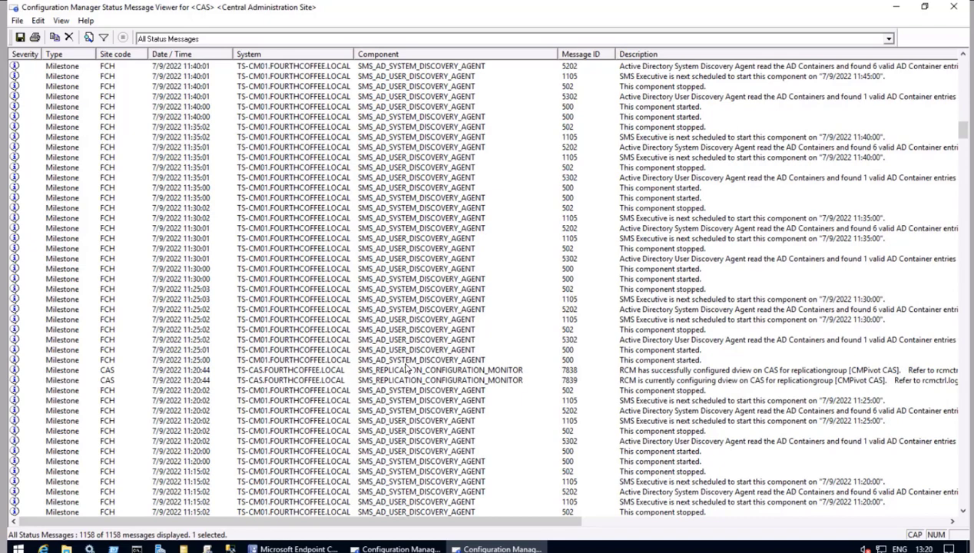
click(405, 360)
click(404, 370)
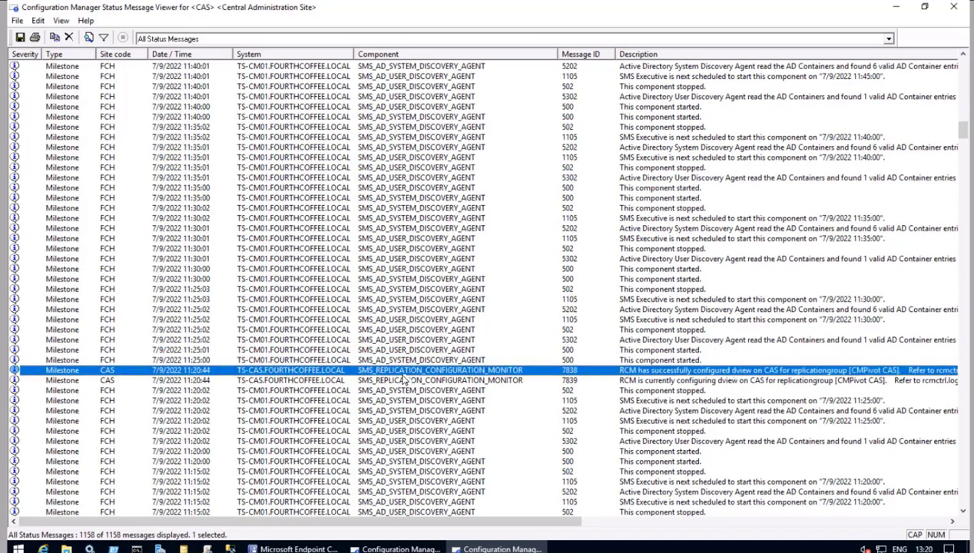
scroll(403, 378, down, 4)
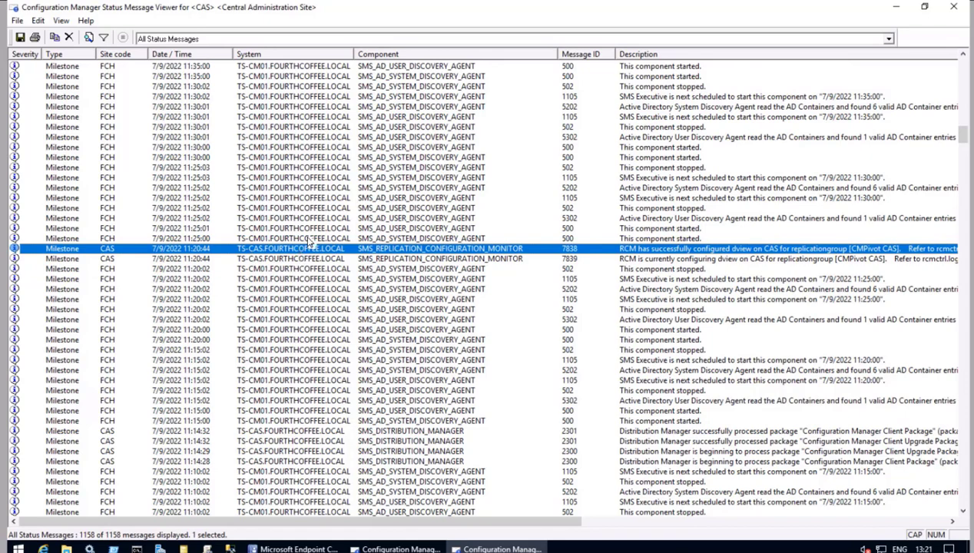
click(239, 117)
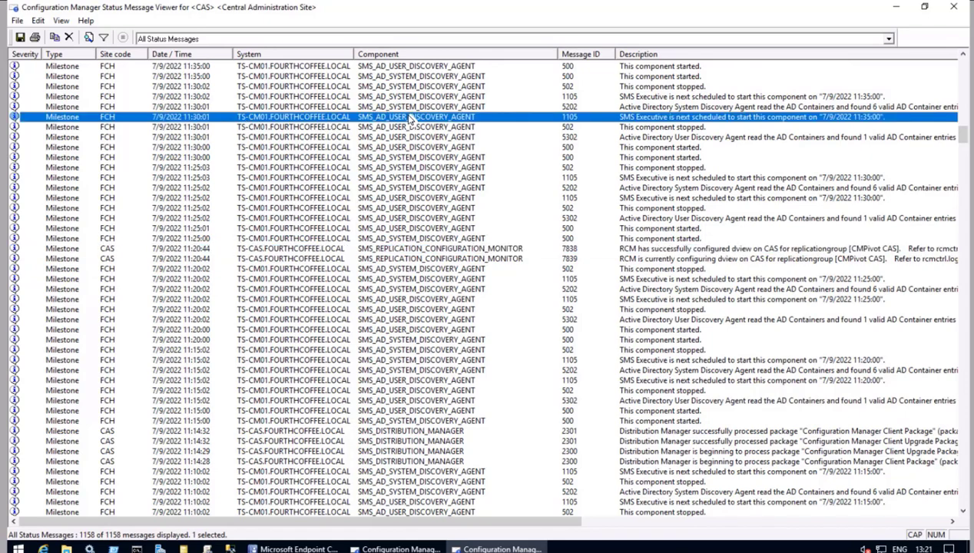
scroll(293, 366, down, 20)
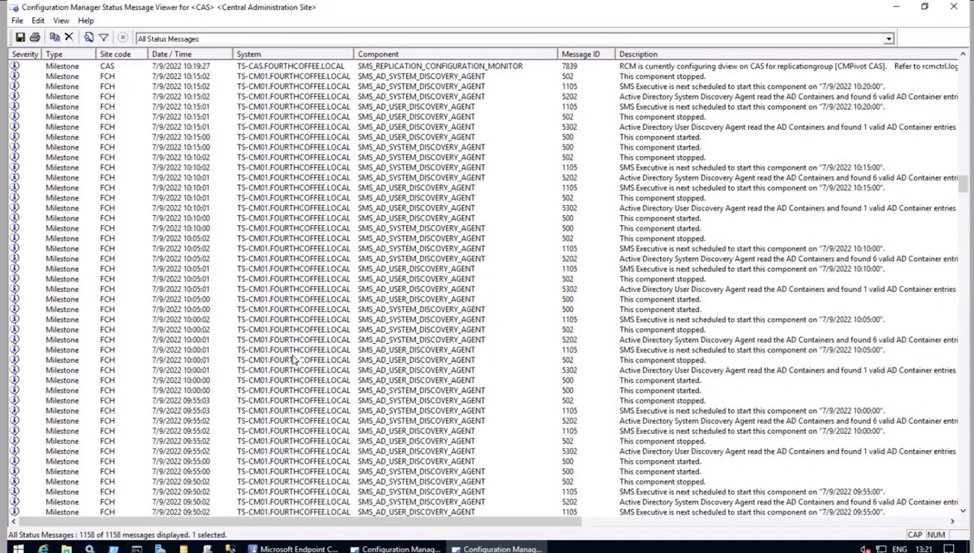
scroll(293, 359, down, 15)
scroll(293, 360, down, 14)
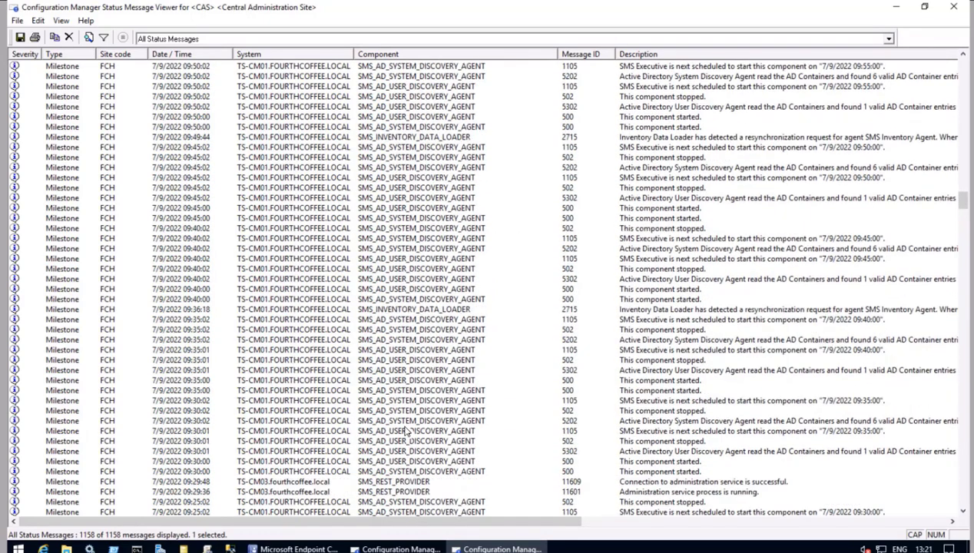
scroll(399, 435, down, 2)
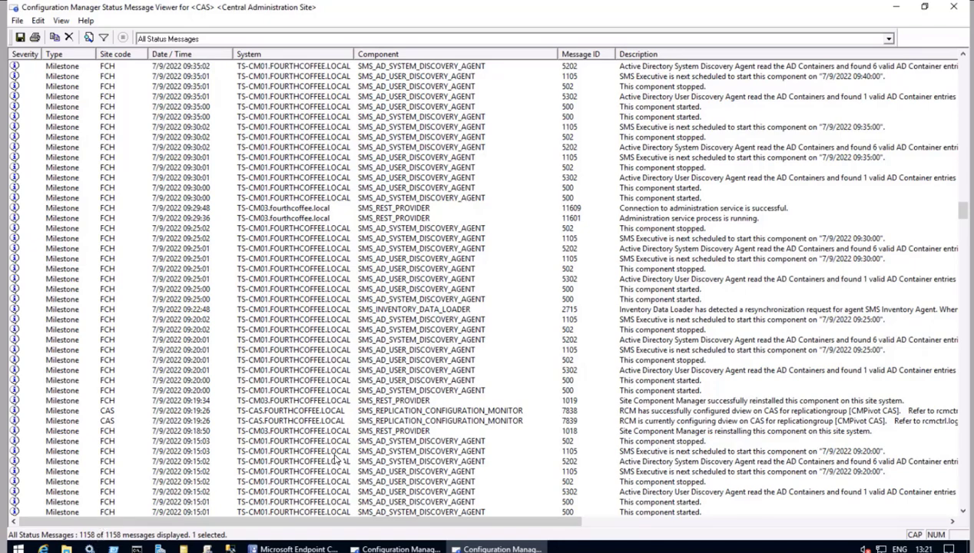
Examine the audit message from Microsoft.ConfigurationManagement.exe and the Software Distribution message from TS-CL02
scroll(337, 454, down, 20)
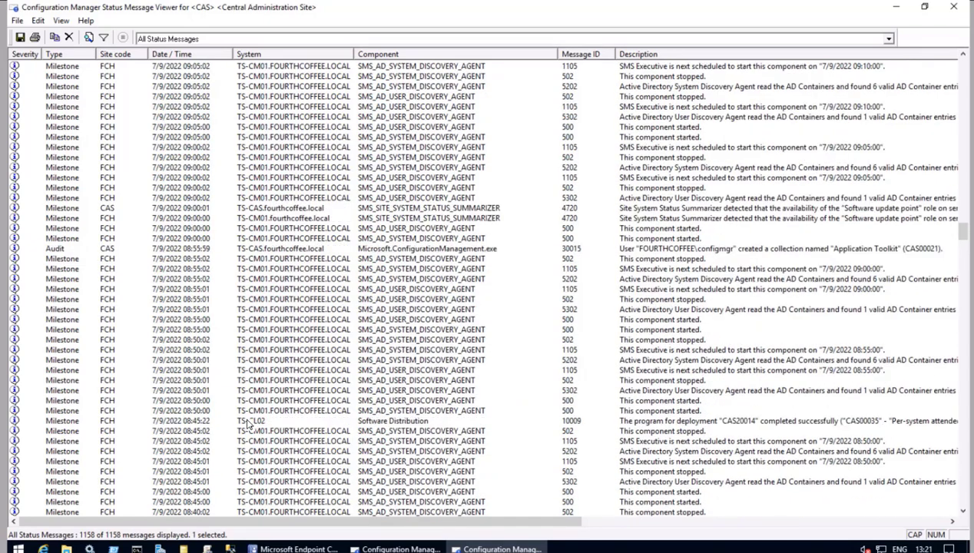
click(258, 249)
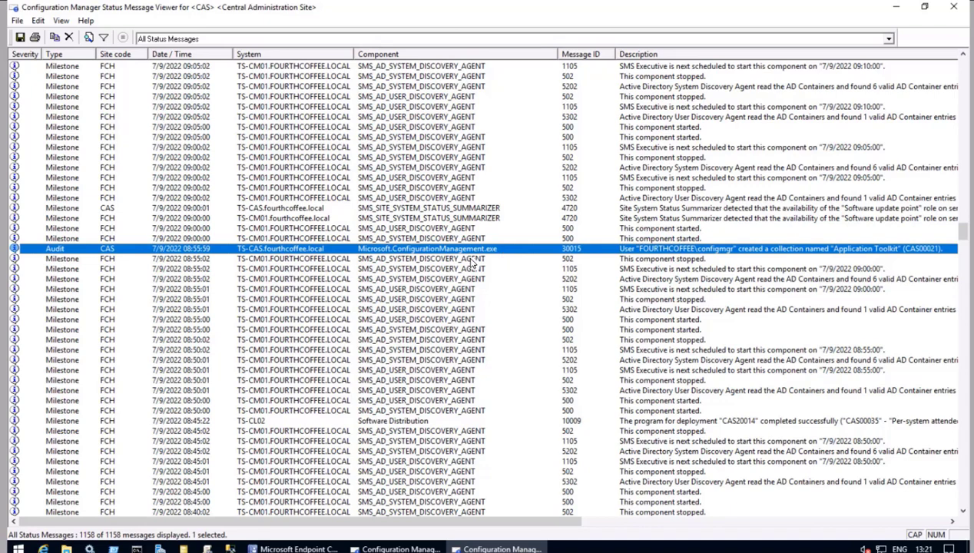
click(338, 423)
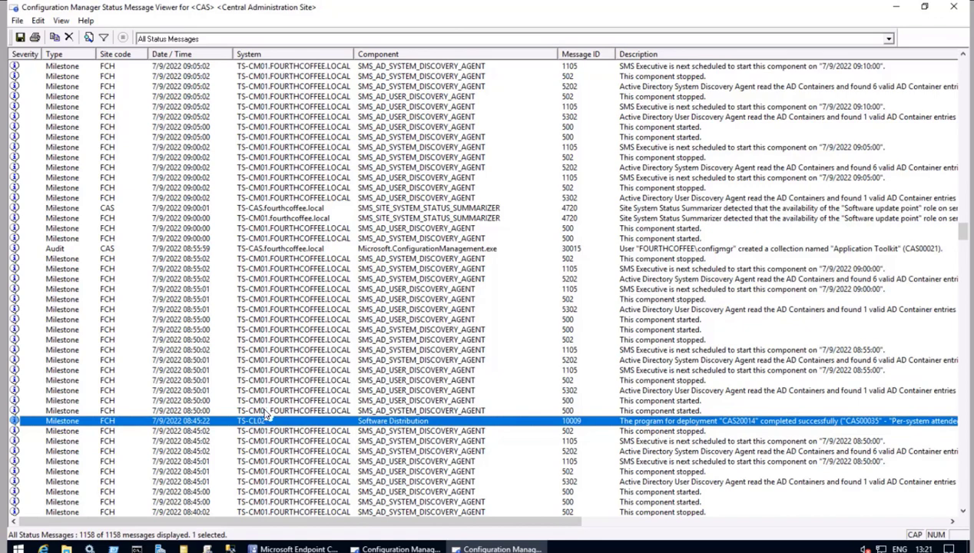
Filter the displayed status messages by system TS-CL02
click(62, 23)
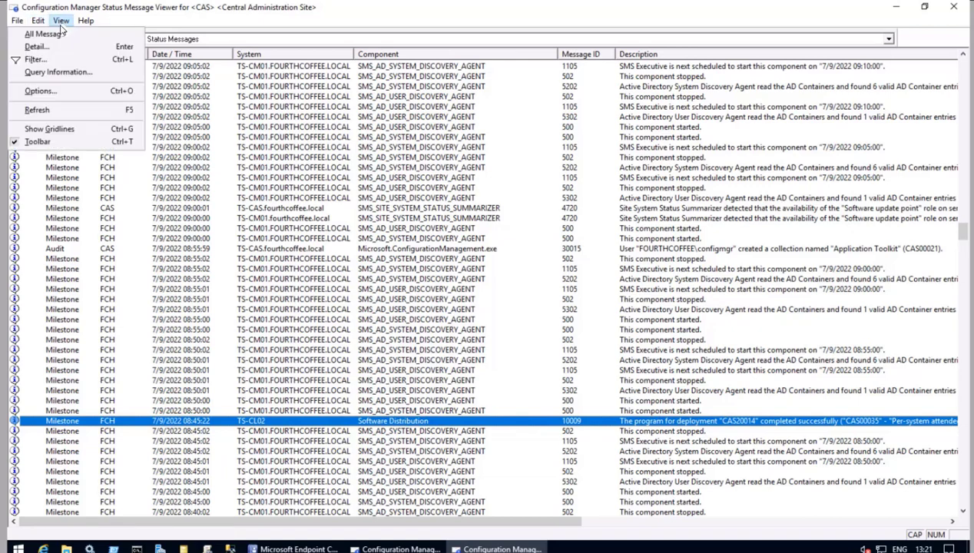
click(188, 30)
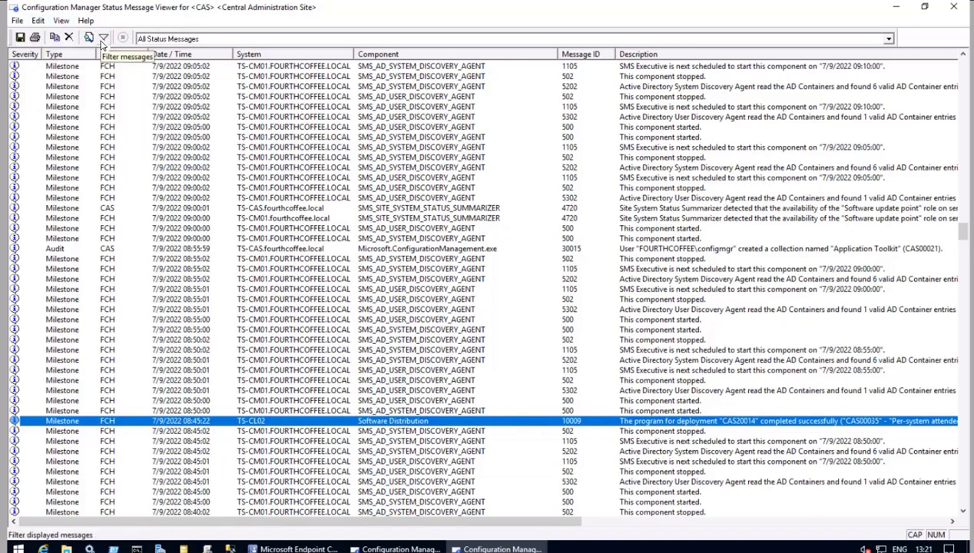
click(102, 39)
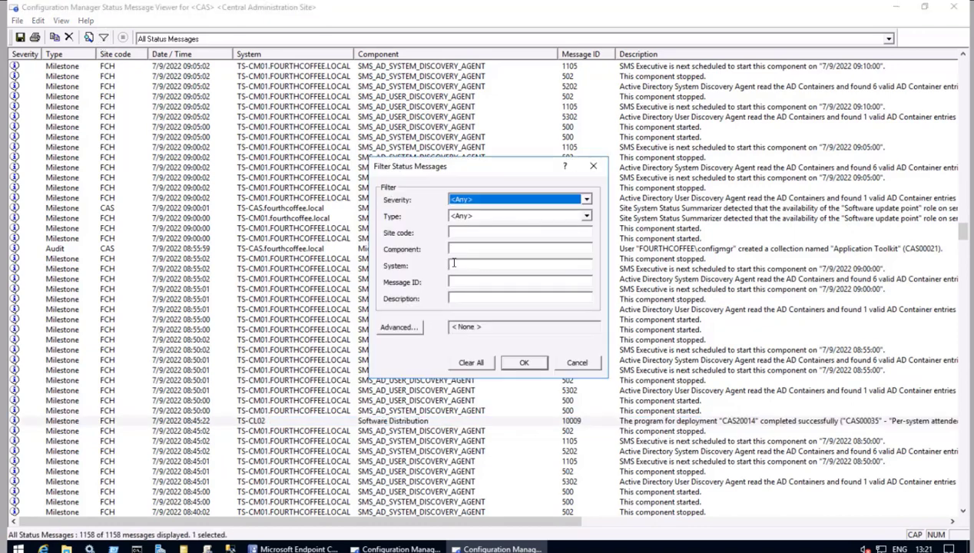
click(453, 267)
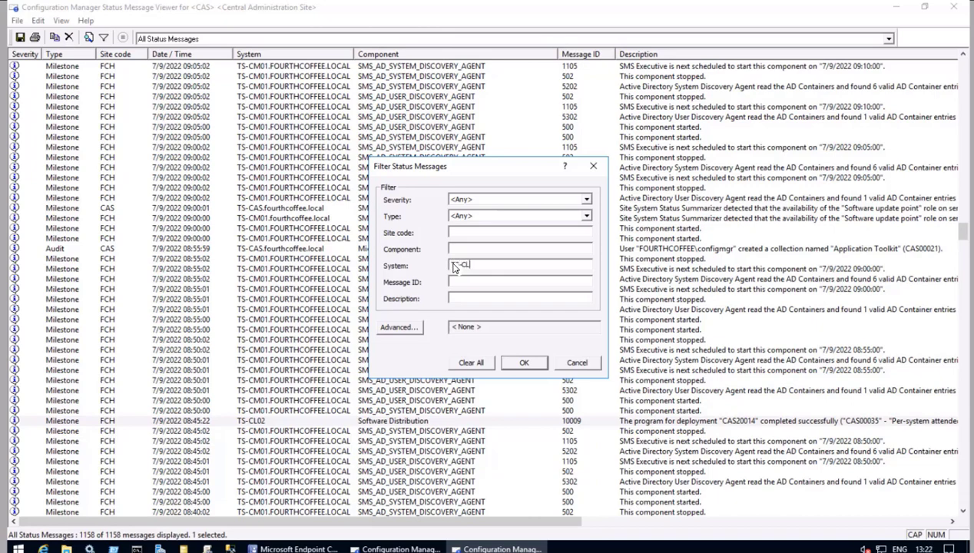
key(Return)
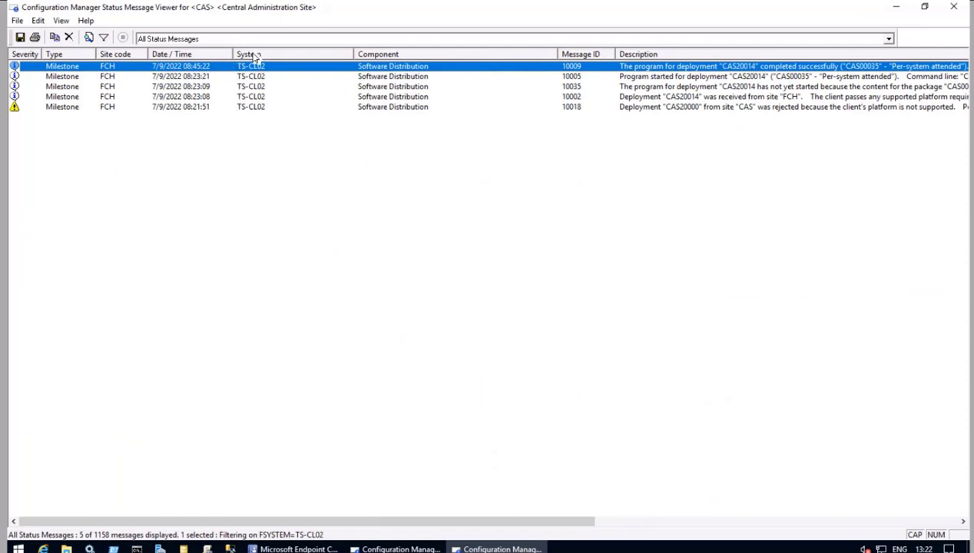
Open the details of the TS-CL02 message with ID 10002 and examine its description and advertisement ID
click(258, 97)
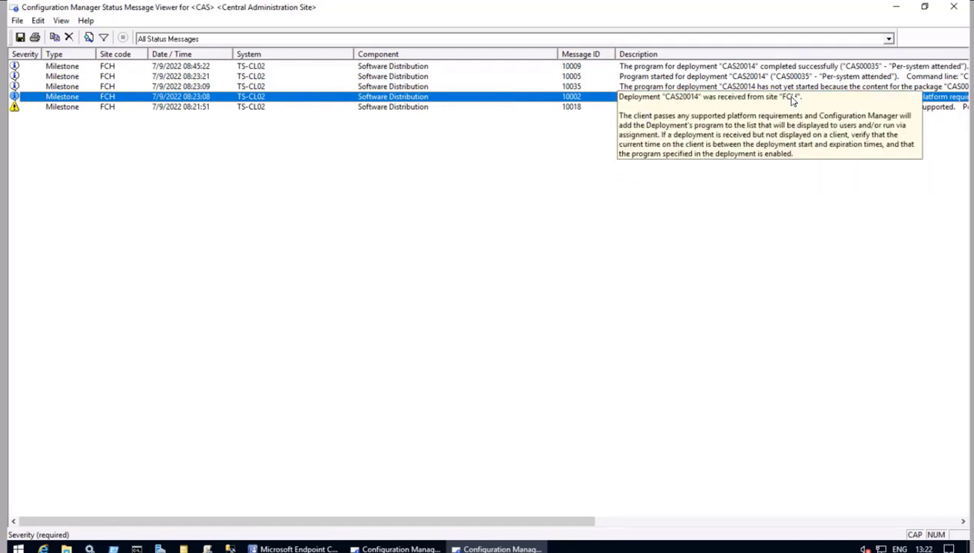
double_click(107, 98)
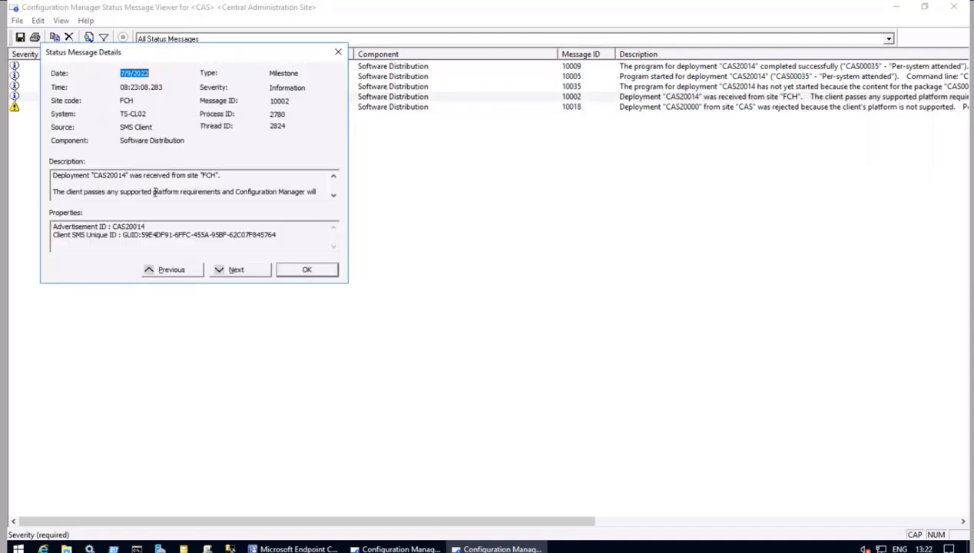
drag(265, 192, 288, 193)
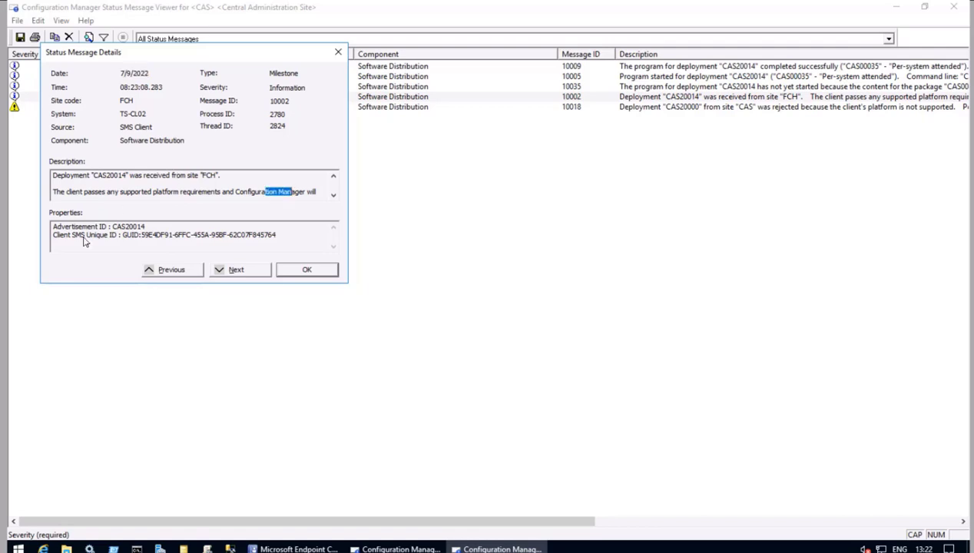
drag(56, 226, 145, 227)
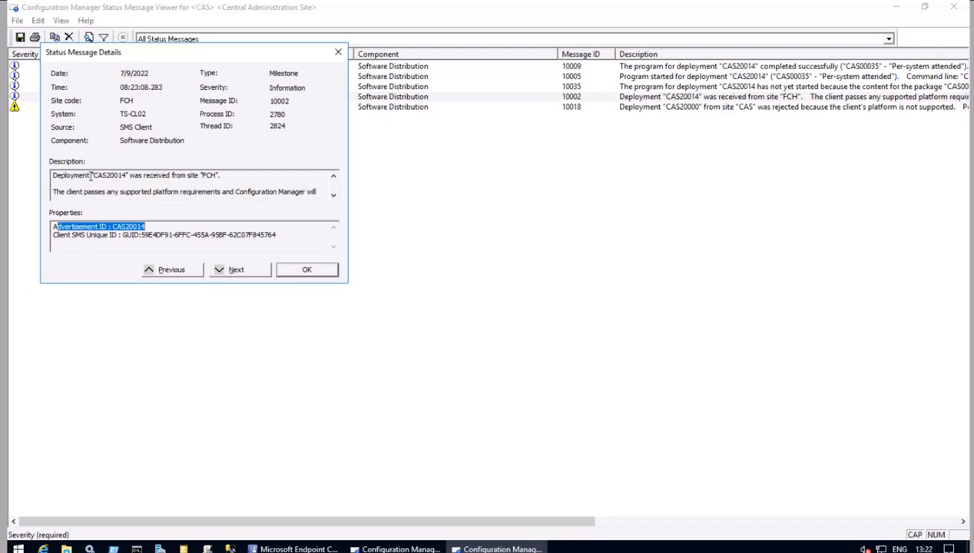
double_click(124, 175)
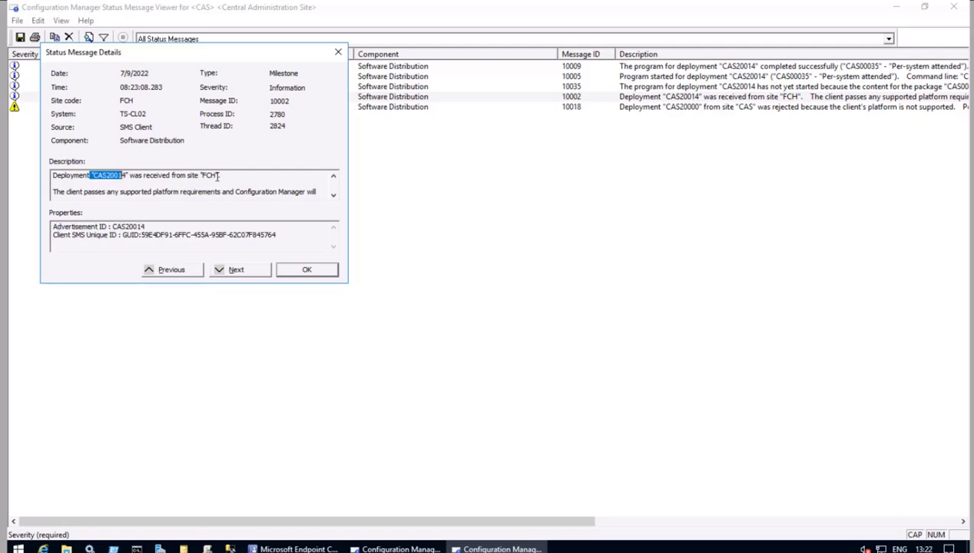
Move the details window clear of the message list and examine the description of the TS-CL02 message with ID 10035
drag(143, 51, 155, 139)
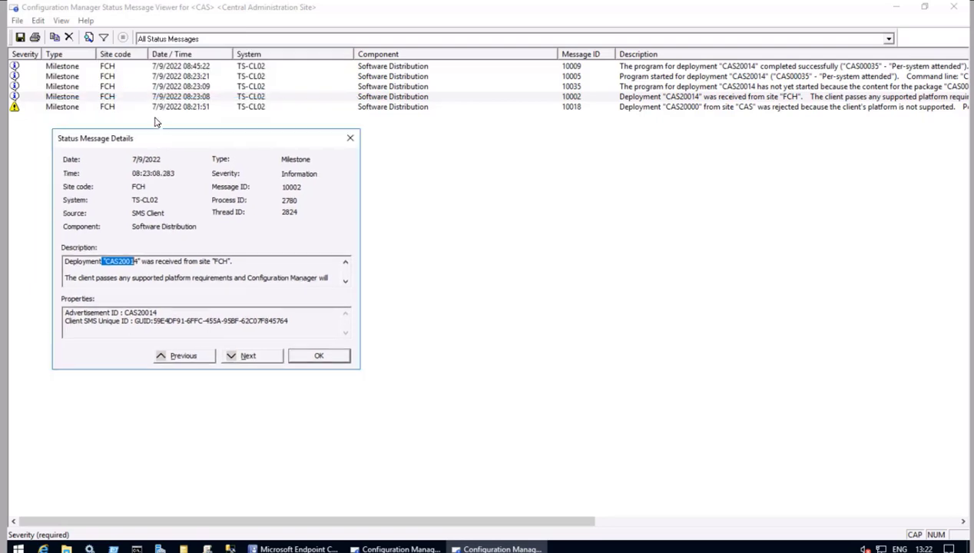
click(170, 358)
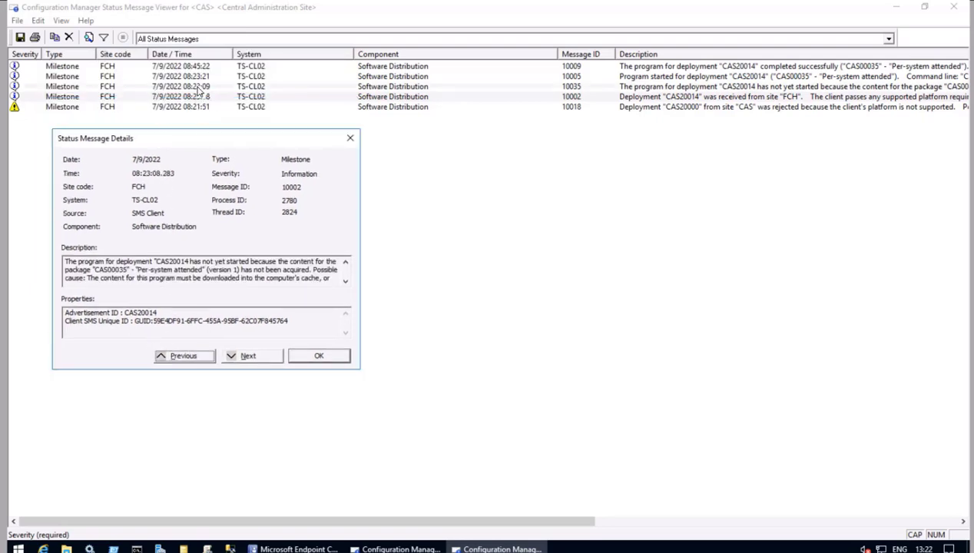
click(237, 355)
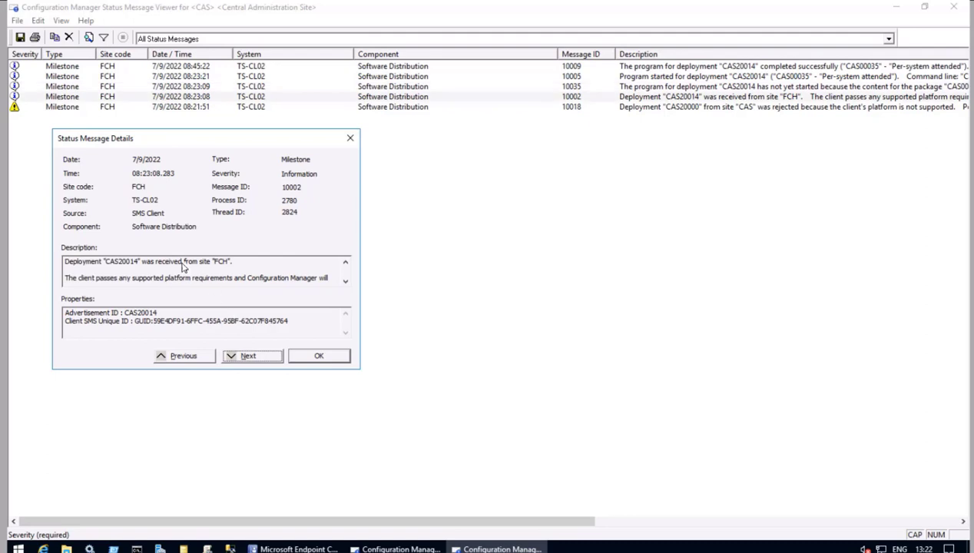
click(180, 357)
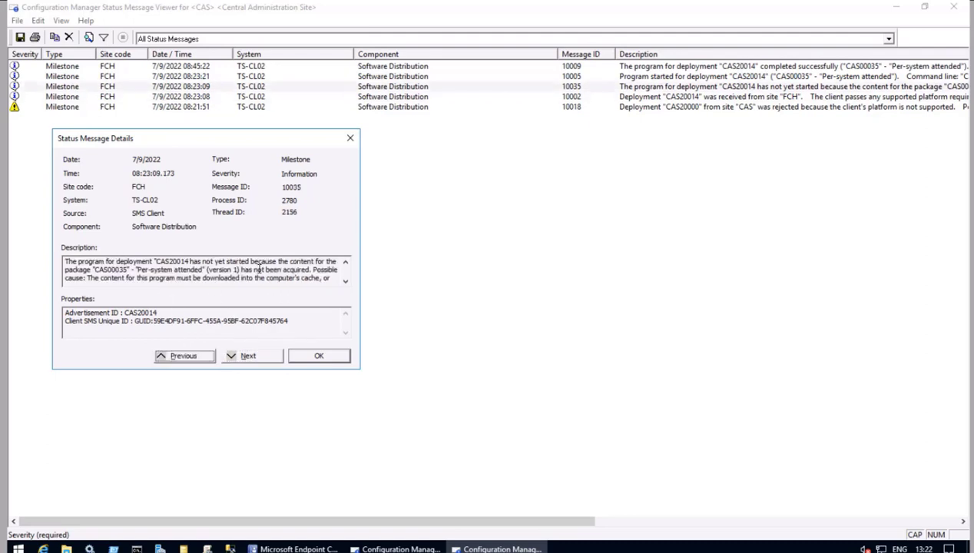
drag(189, 262, 241, 265)
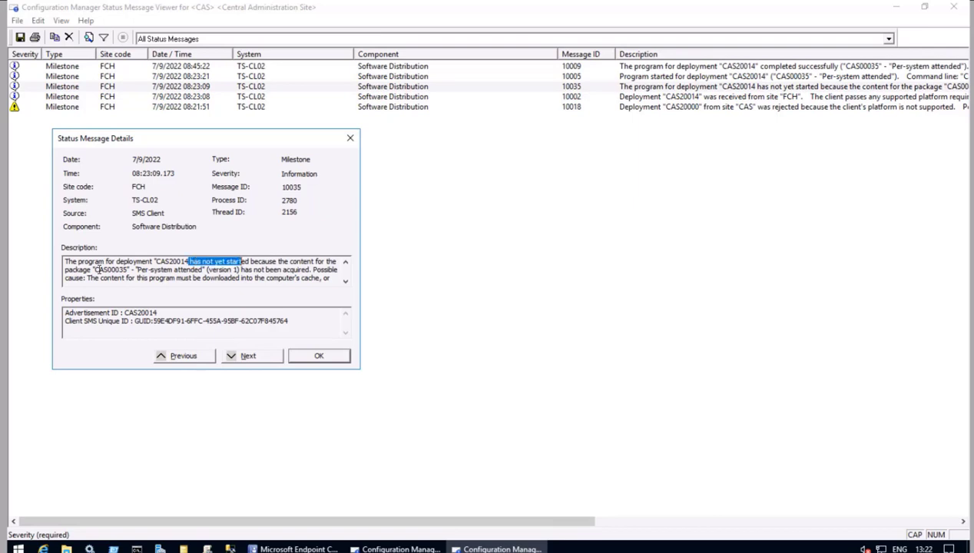
Go to the details of the message with ID 10005 and read through its program start text and command line
click(185, 356)
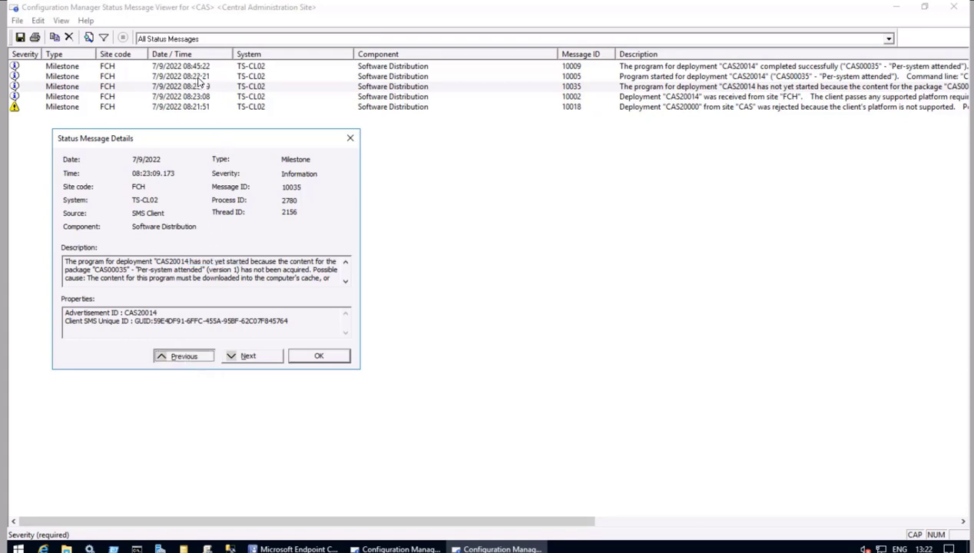
click(174, 357)
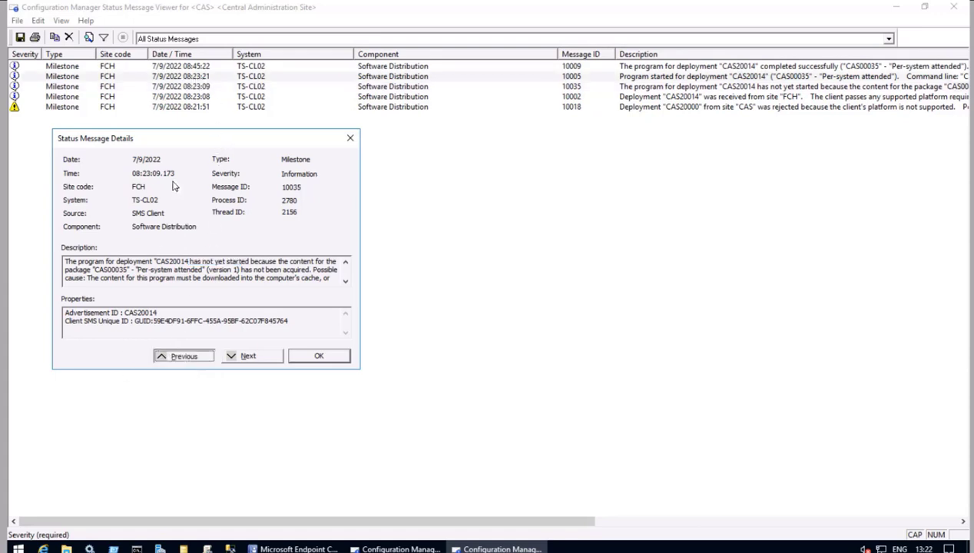
click(170, 359)
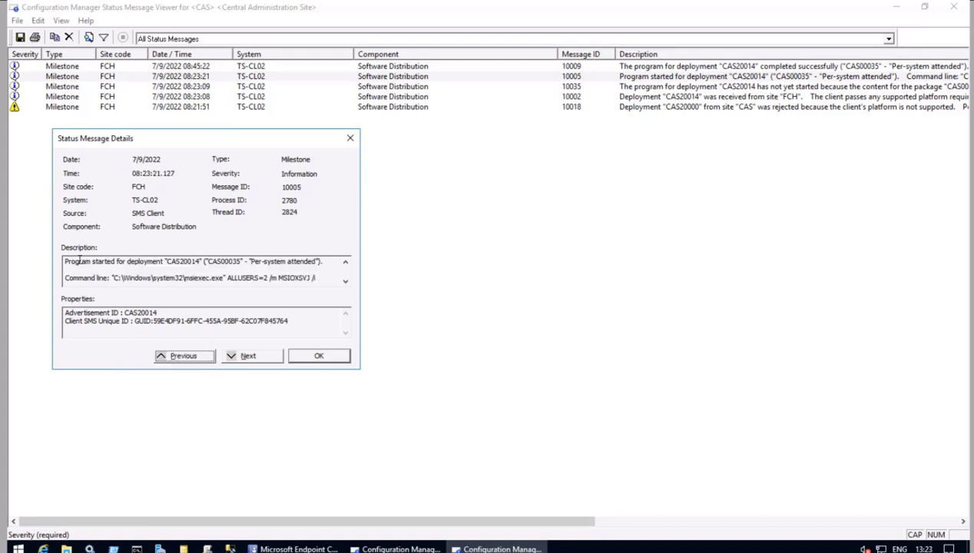
drag(65, 261, 144, 261)
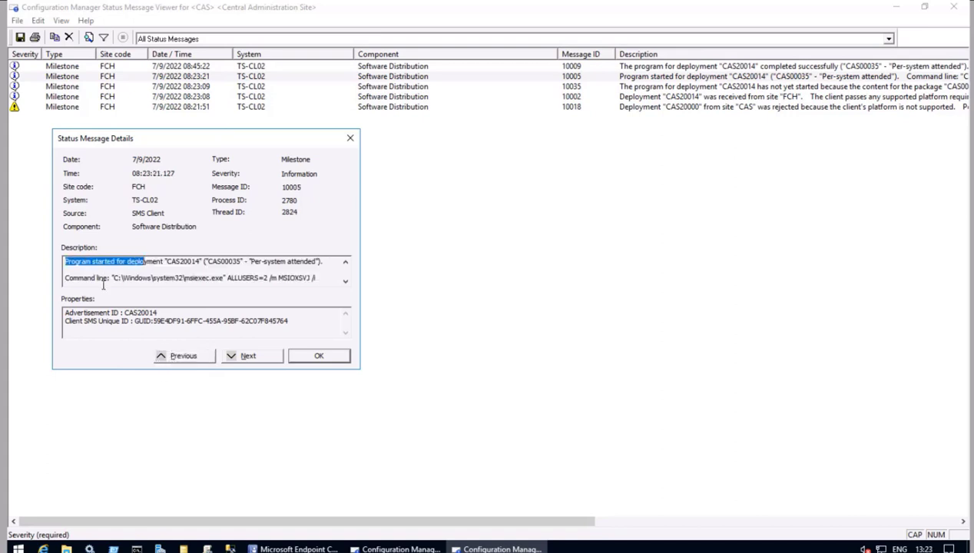
drag(76, 278, 144, 274)
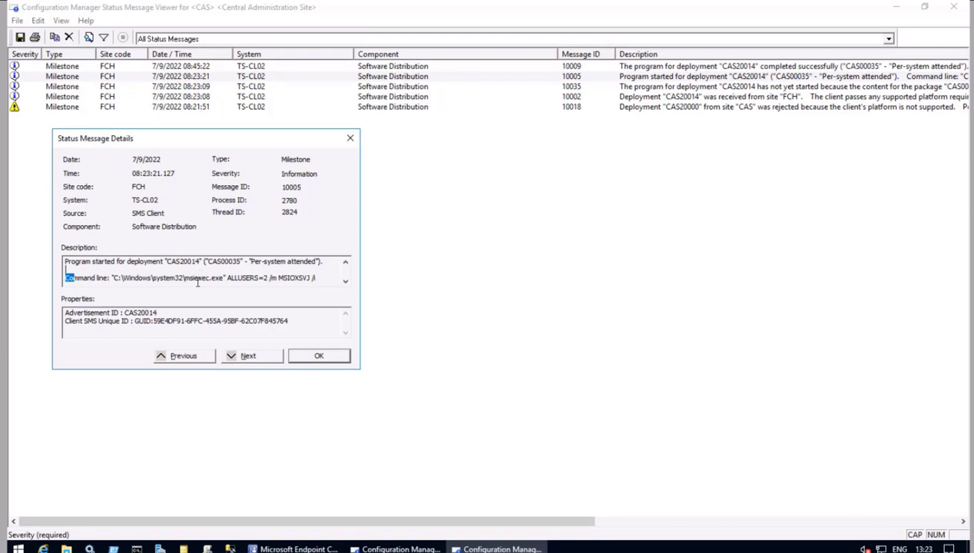
click(345, 281)
click(345, 281)
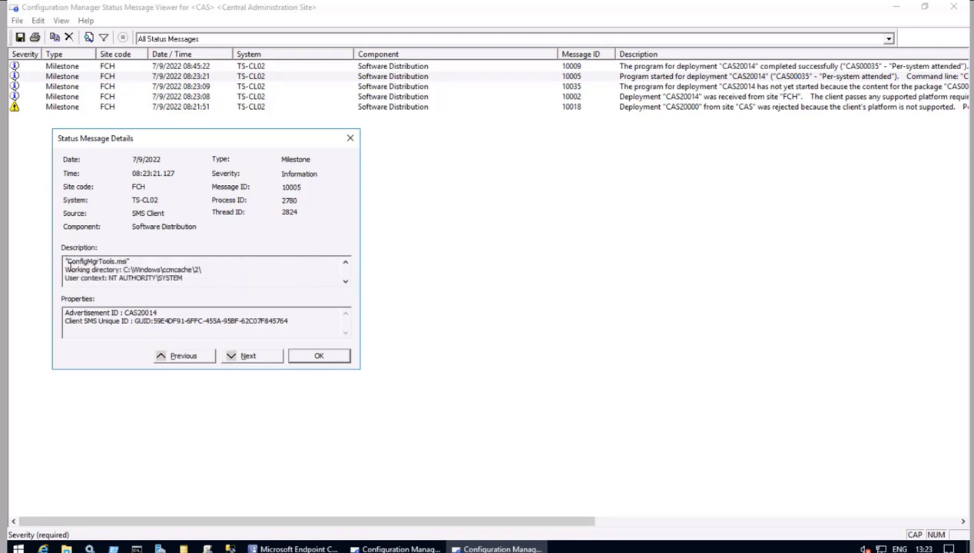
Examine the installer file name, working directory and user context in the description of message 10005
double_click(129, 262)
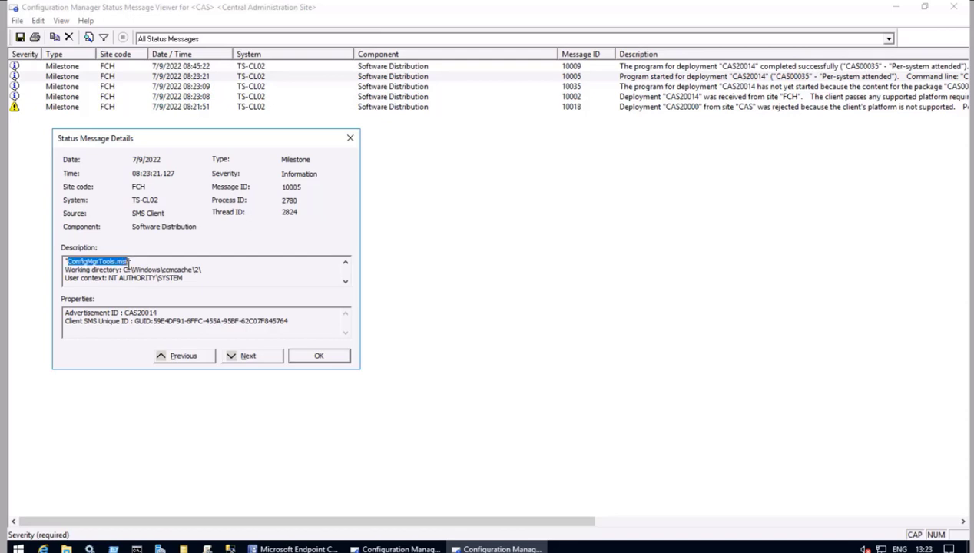
drag(96, 270, 200, 271)
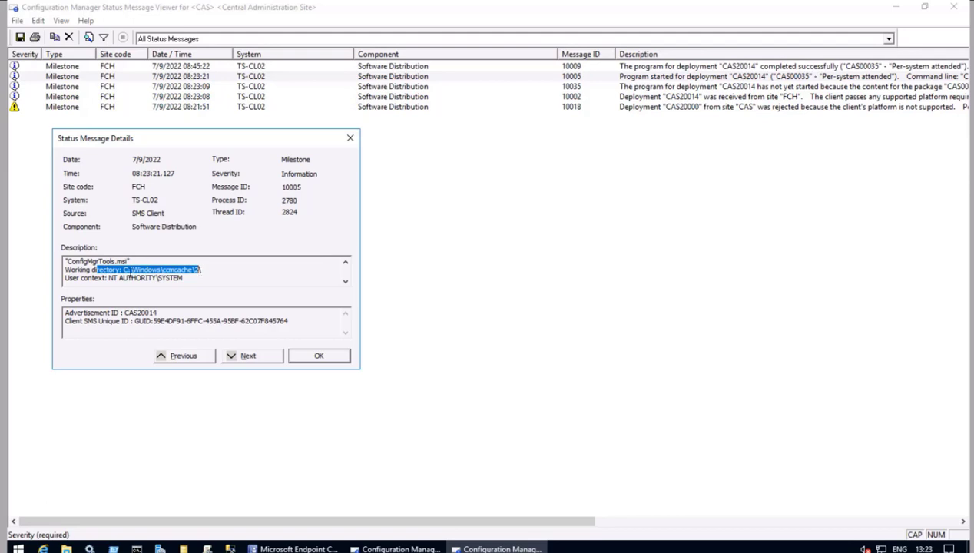
scroll(154, 279, up, 1)
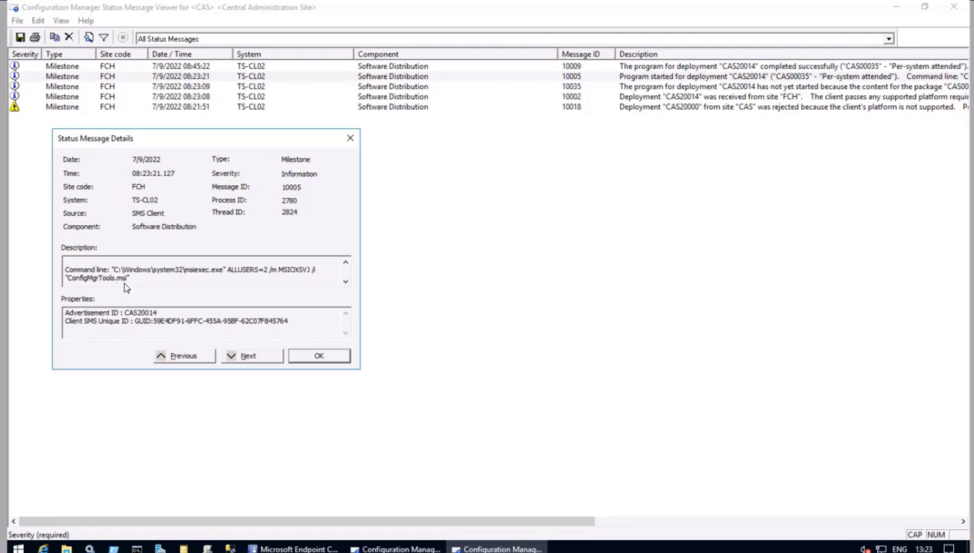
scroll(120, 280, down, 1)
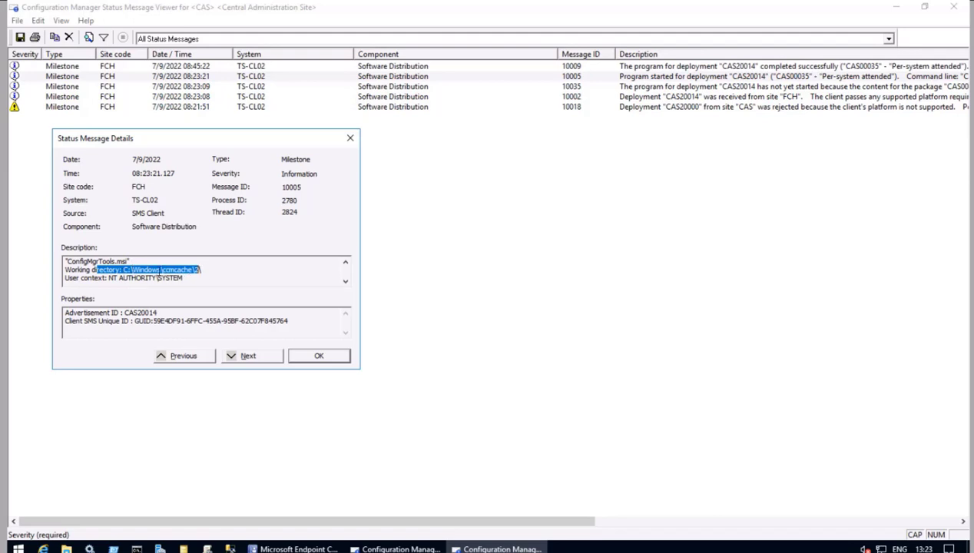
drag(159, 278, 141, 274)
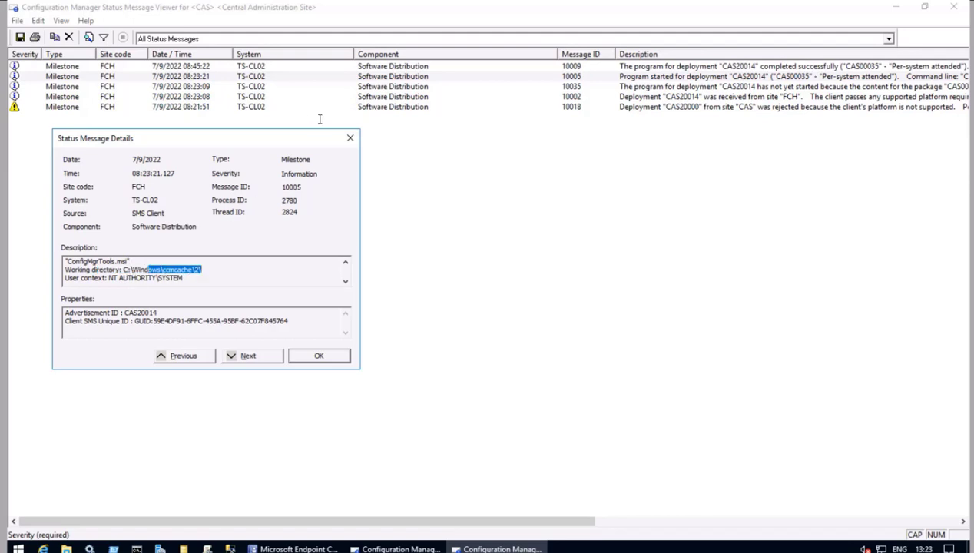
drag(202, 270, 131, 270)
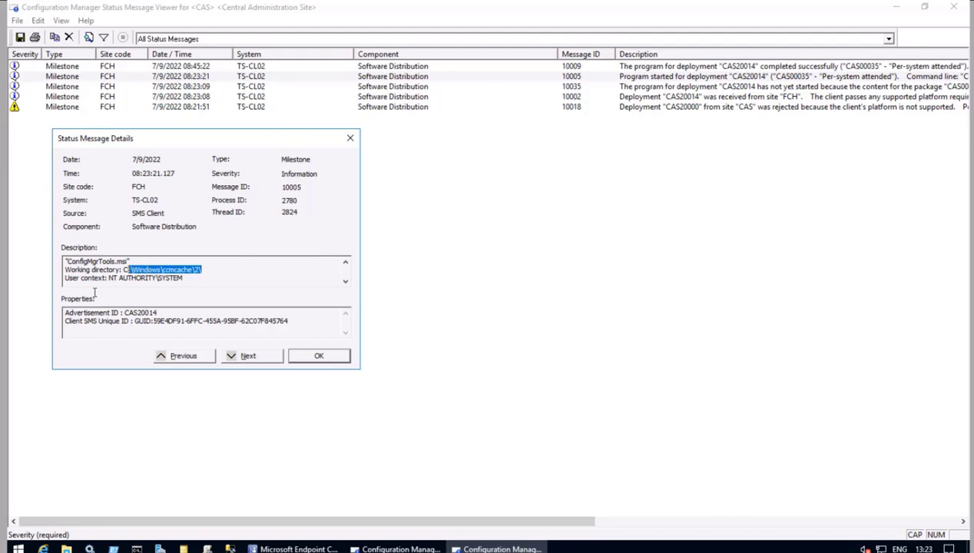
Go to the details of the message with ID 10009, examine its description and user context, and close the details
click(173, 358)
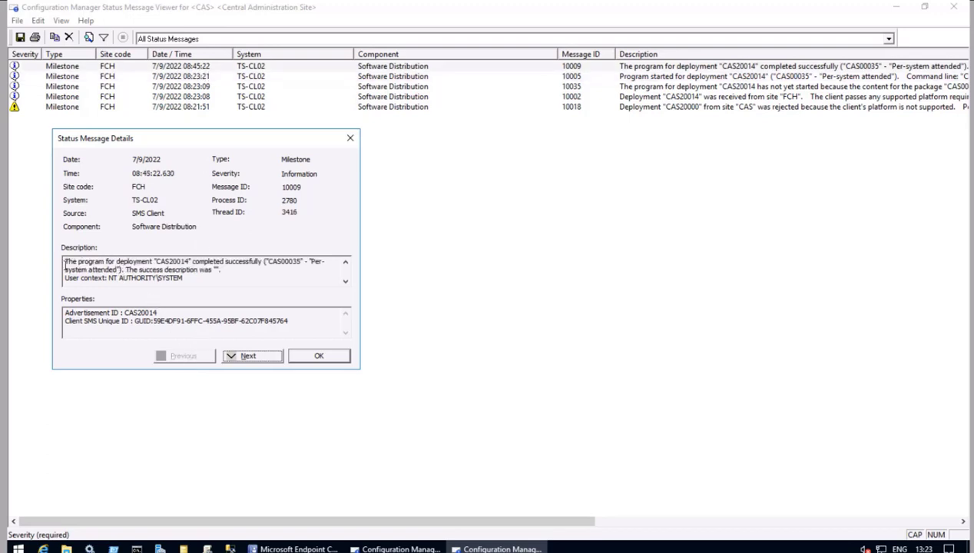
drag(65, 265, 264, 262)
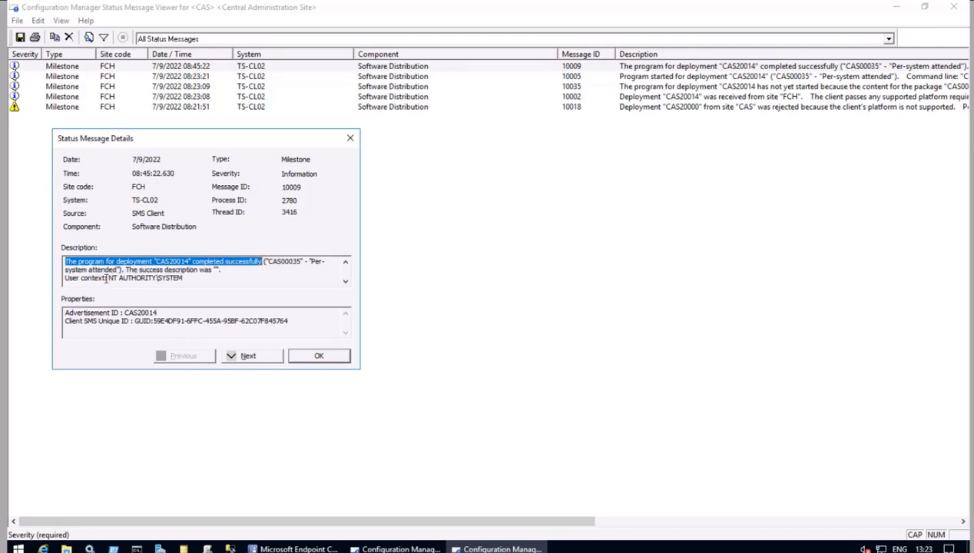
drag(184, 280, 148, 281)
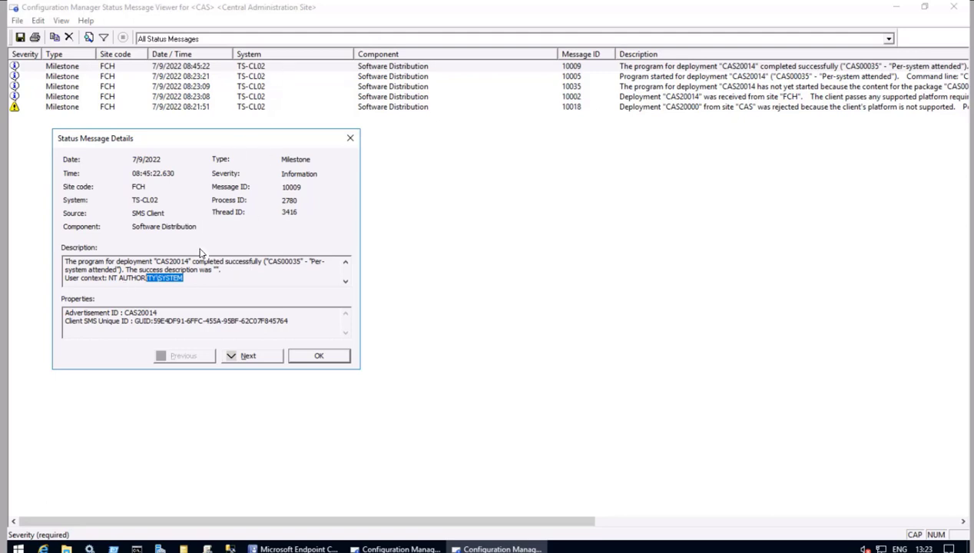
drag(187, 263, 246, 263)
click(175, 67)
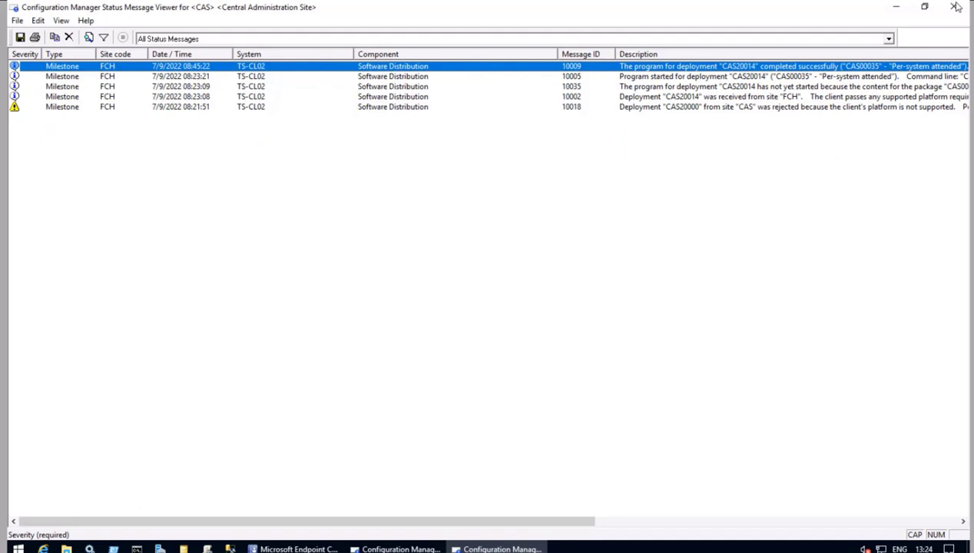
Remove the TS-CL02 system value from the status message filter and apply the cleared filter
click(103, 40)
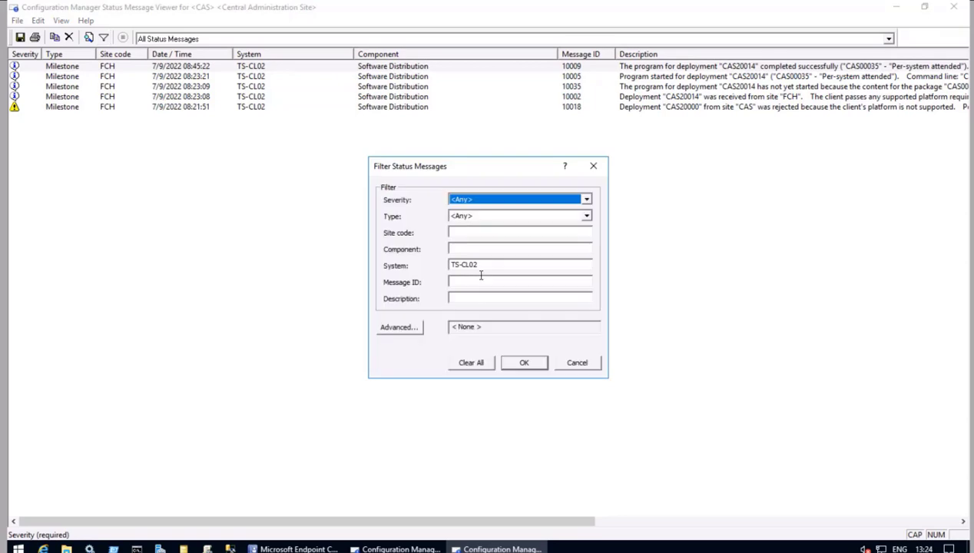
key(Tab)
key(Tab)
key(Tab)
key(Tab)
key(Delete)
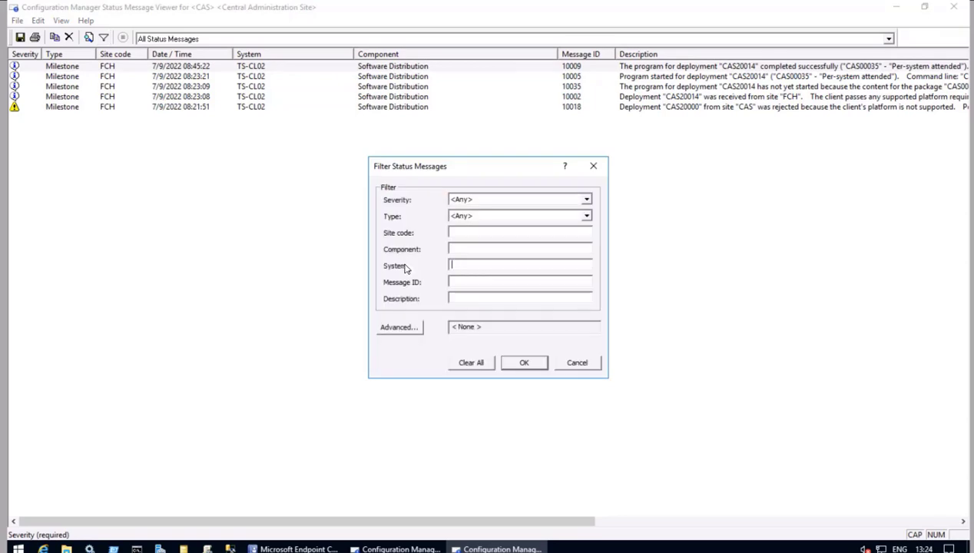
click(519, 365)
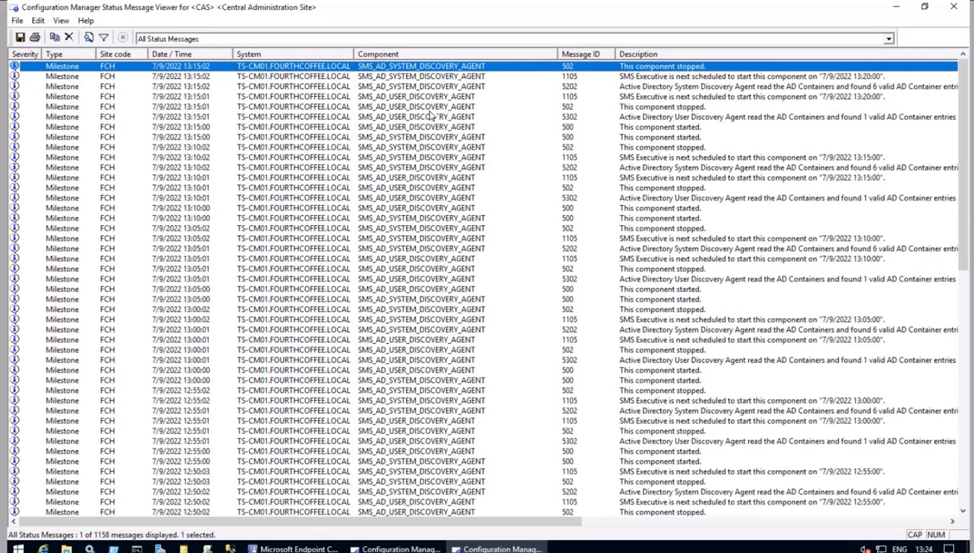
Look through the SMS_AD_USER_DISCOVERY_AGENT and SMS_AD_SYSTEM_DISCOVERY_AGENT messages in the unfiltered list
click(436, 97)
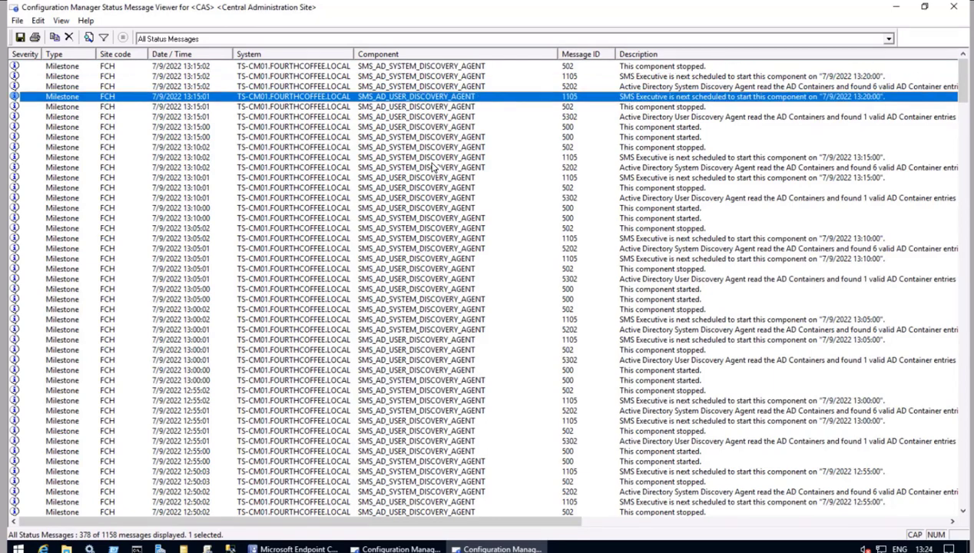
click(433, 158)
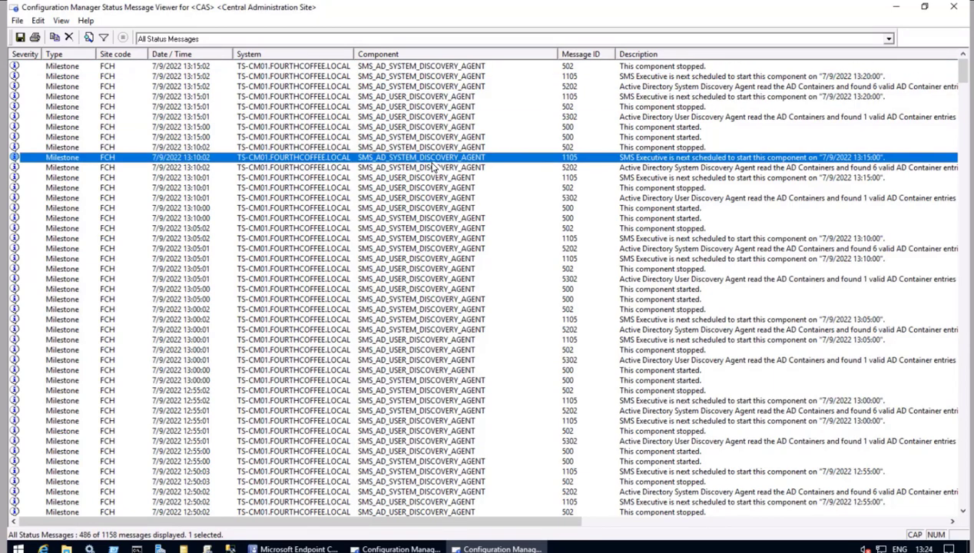
click(409, 146)
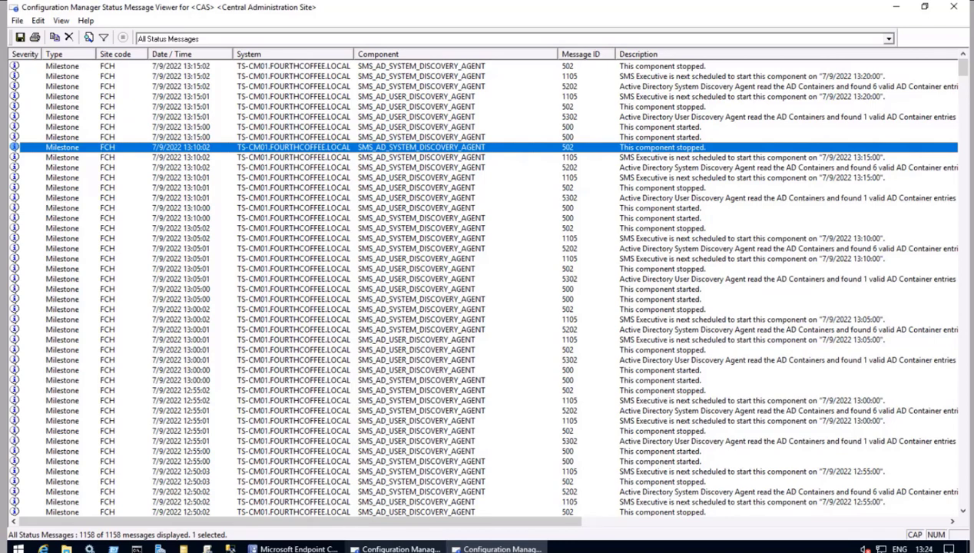
Switch to the Microsoft Endpoint Configuration Manager console and open Discovery Methods under Hierarchy Configuration in the Administration workspace
mouse_move(395, 548)
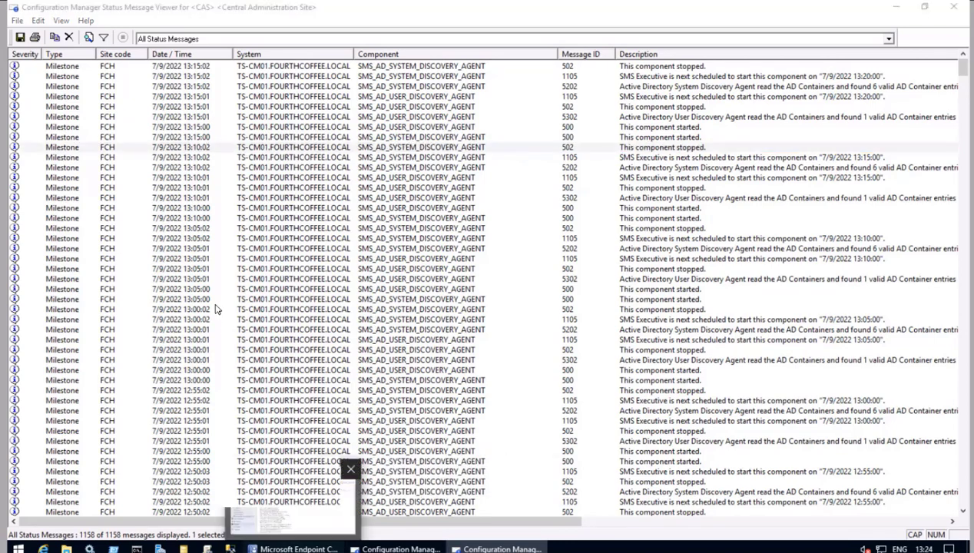
click(265, 461)
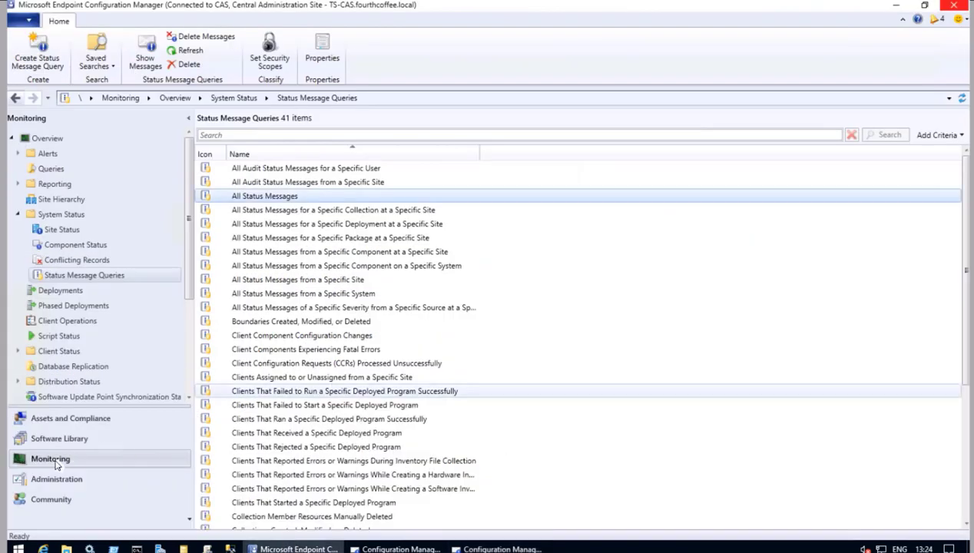
click(50, 483)
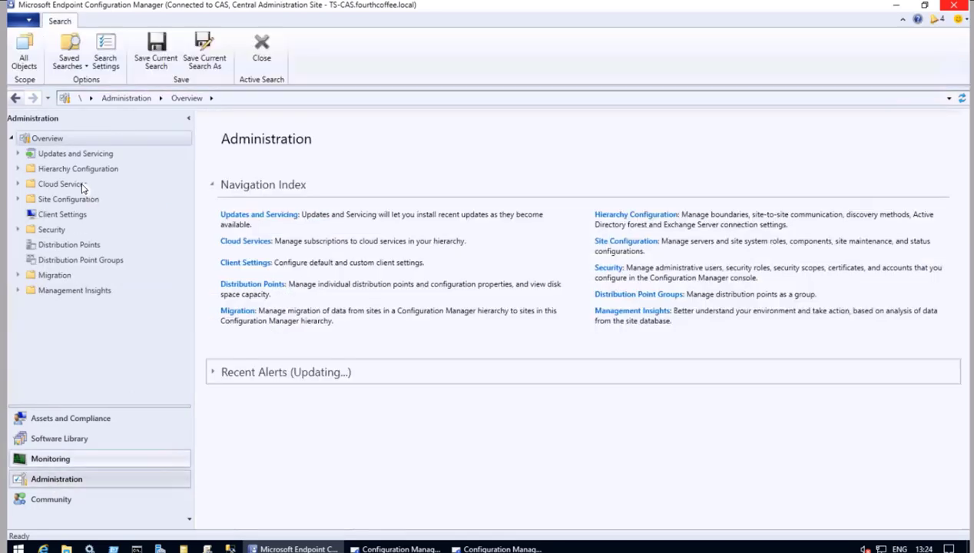
click(17, 168)
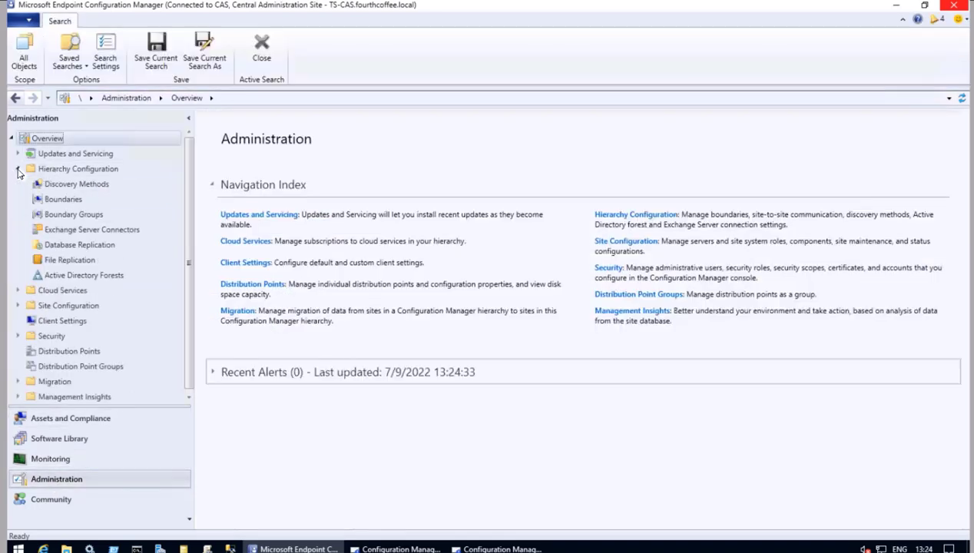
click(71, 186)
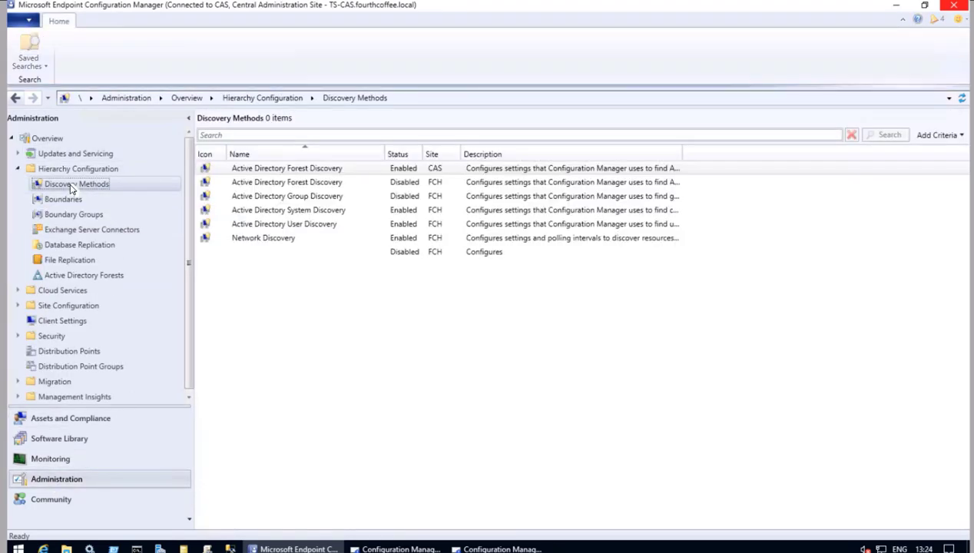
Check the status of the Active Directory System Discovery and Active Directory User Discovery methods for site FCH
click(318, 210)
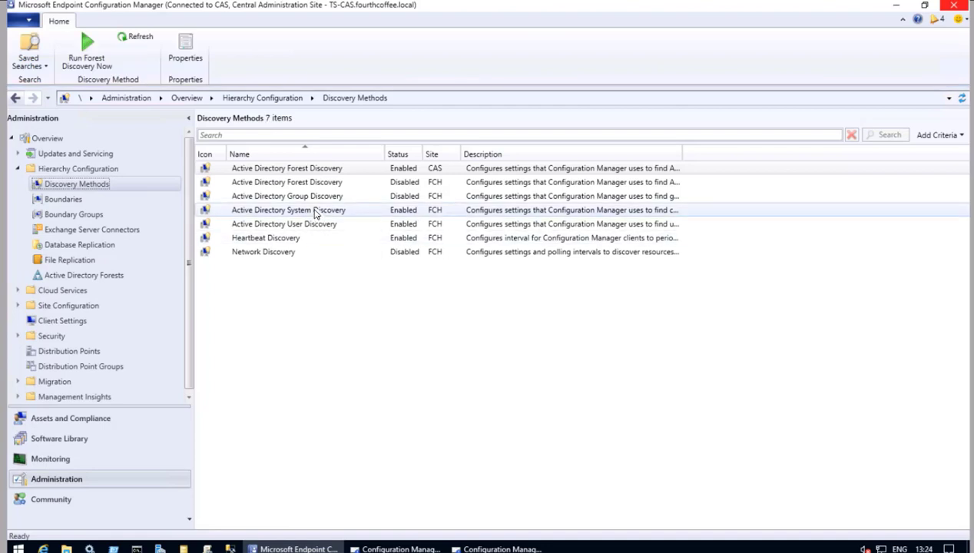
click(305, 216)
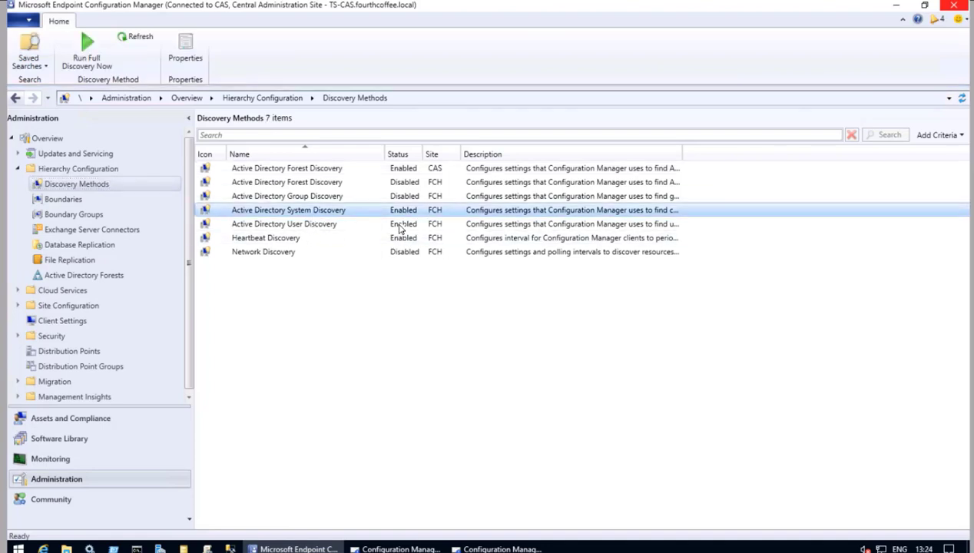
click(305, 224)
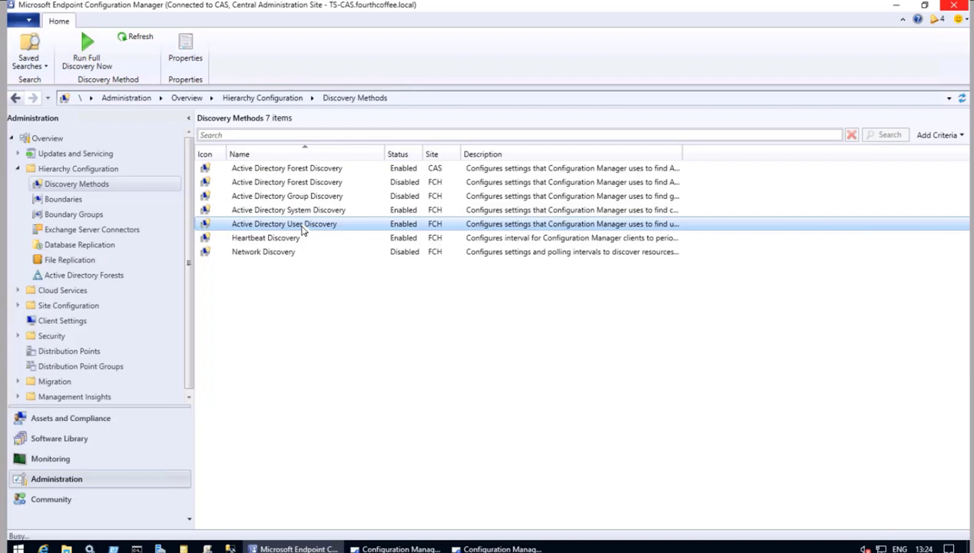
Check the full polling schedule and delta discovery interval of Active Directory User Discovery and Active Directory System Discovery
click(392, 132)
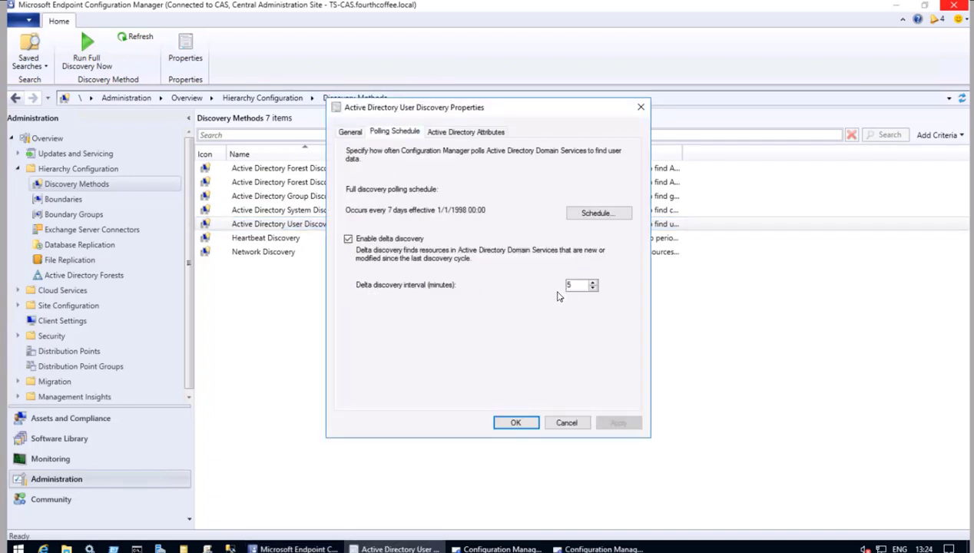
click(580, 424)
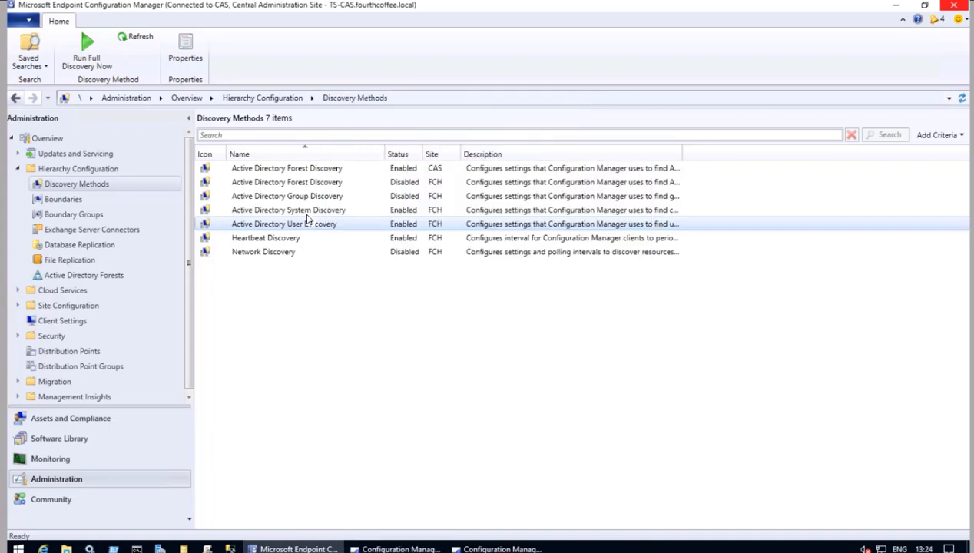
right_click(307, 214)
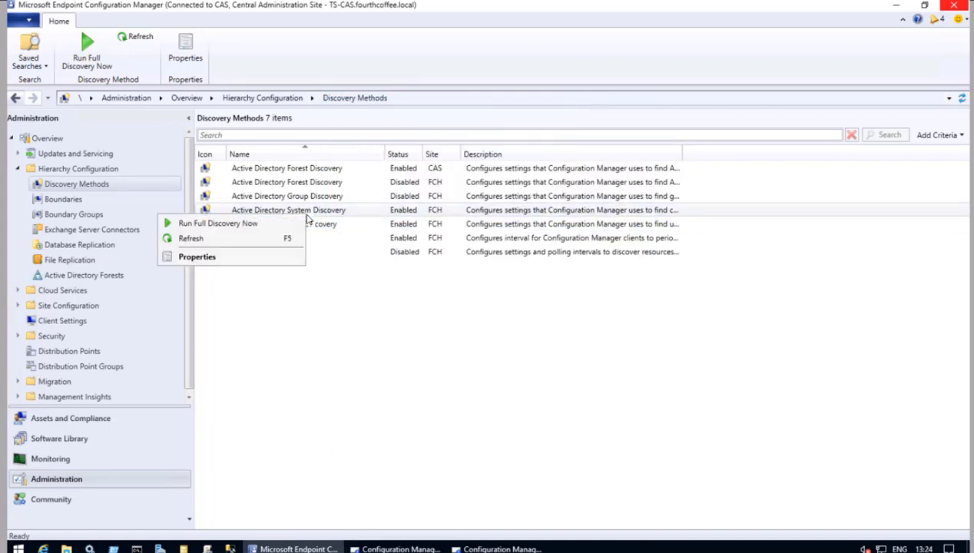
click(236, 259)
click(389, 133)
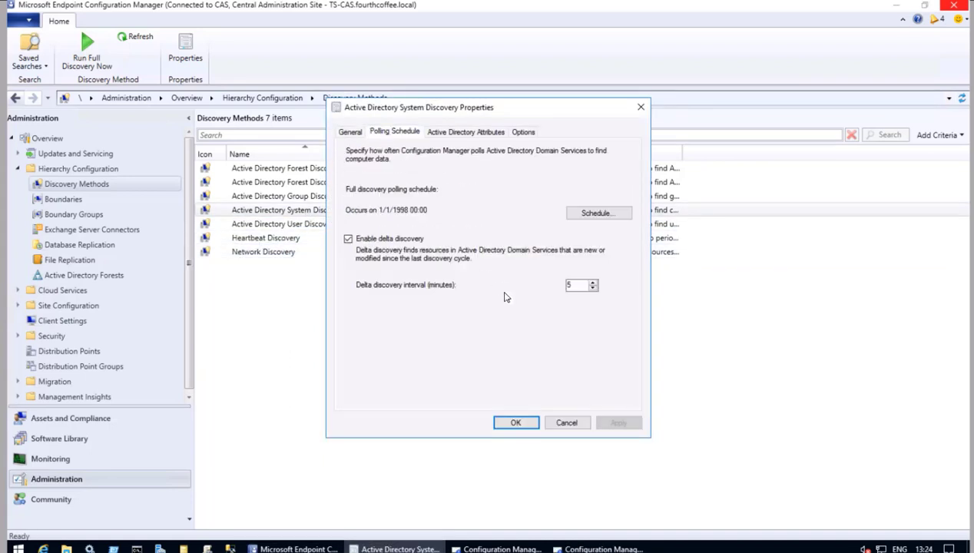
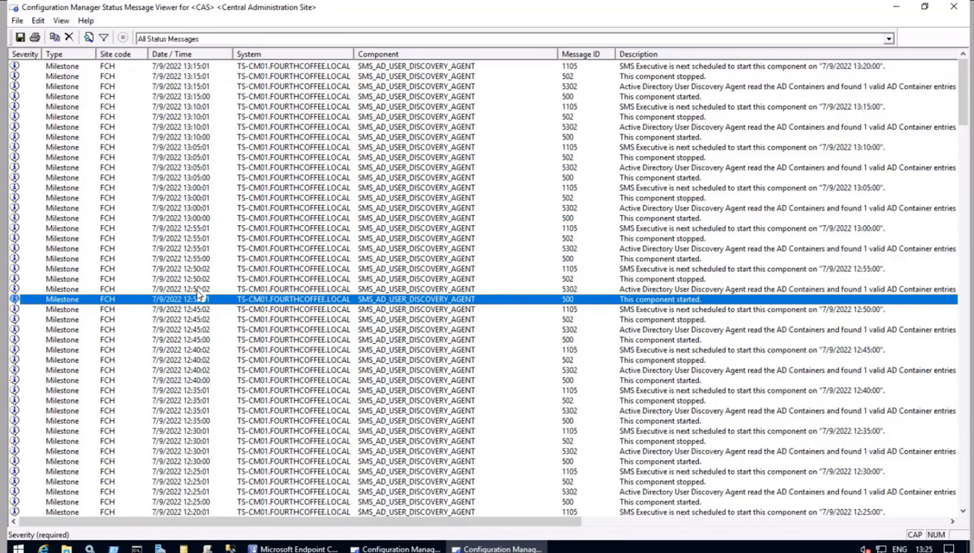
Read the details of the 12:50:02 SMS_AD_USER_DISCOVERY_AGENT messages with IDs 5302, 502 and 1105 one after another
click(728, 293)
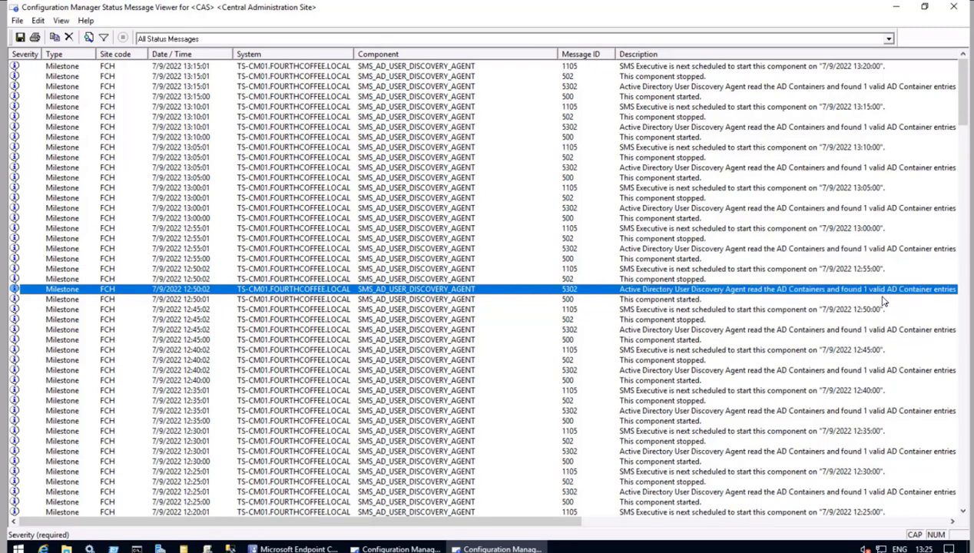
double_click(864, 295)
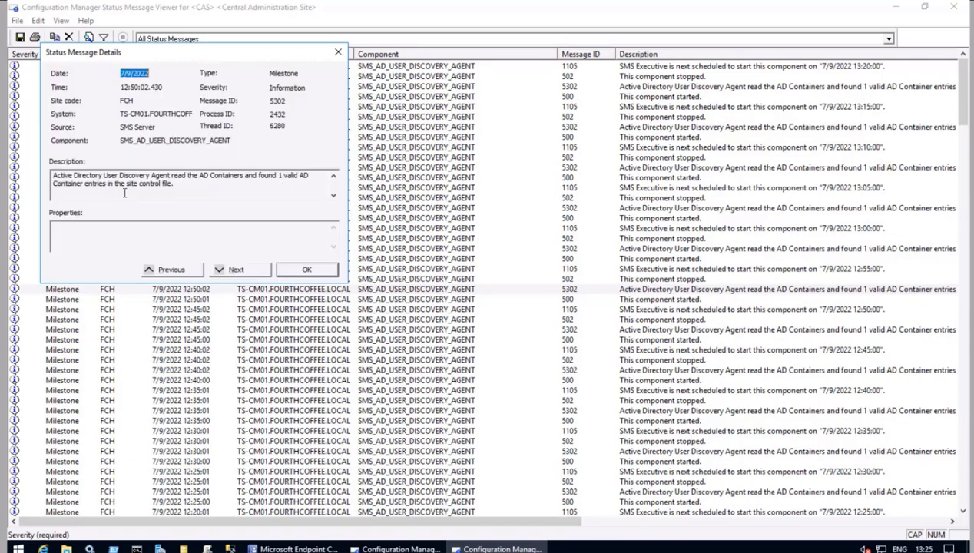
click(163, 271)
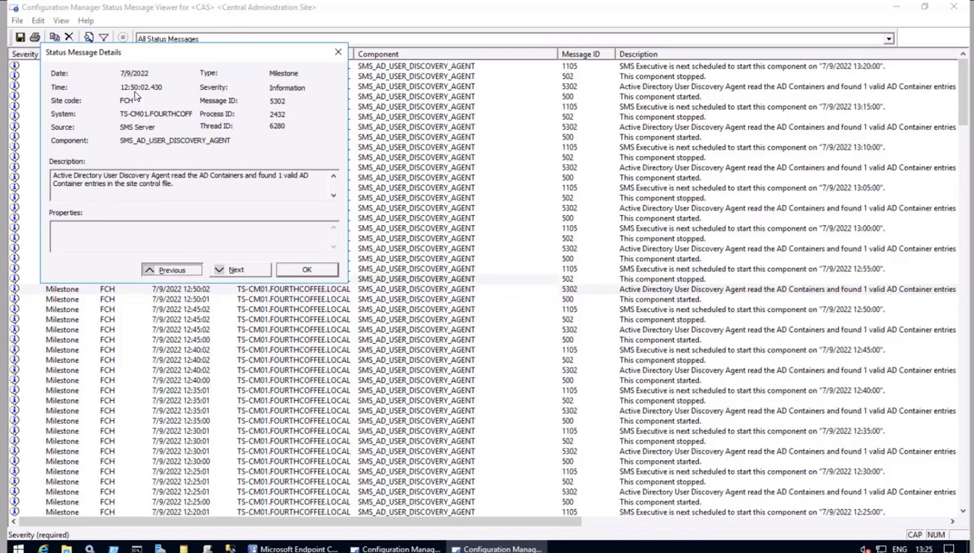
key(Return)
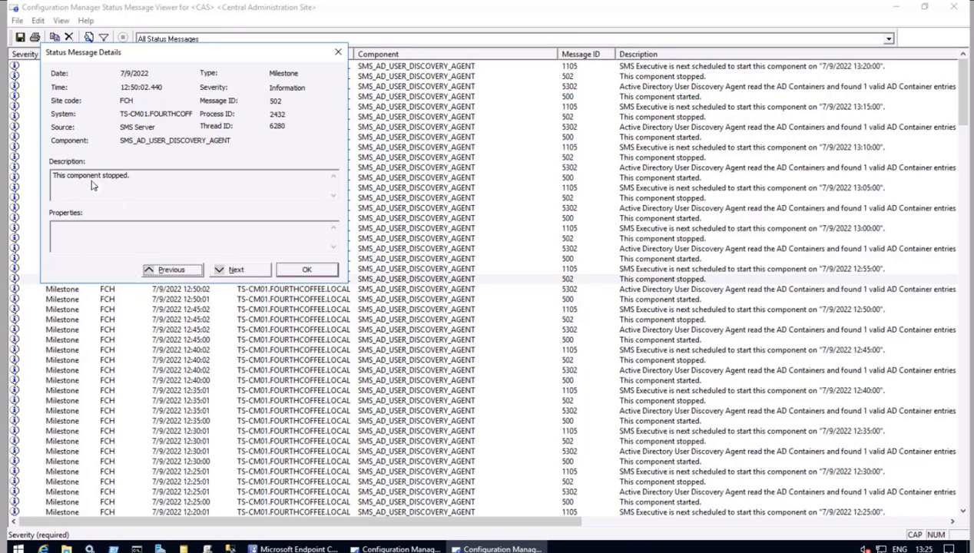
click(174, 270)
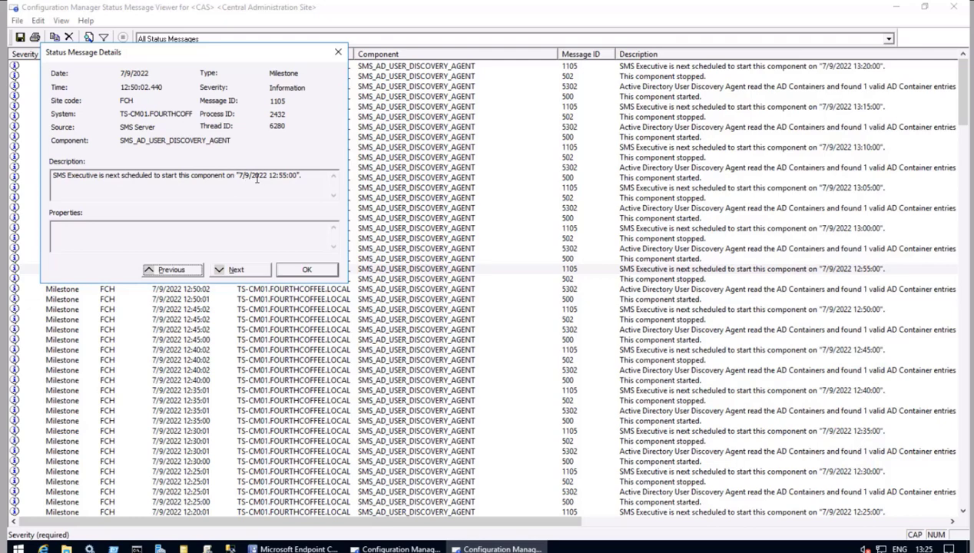
click(298, 270)
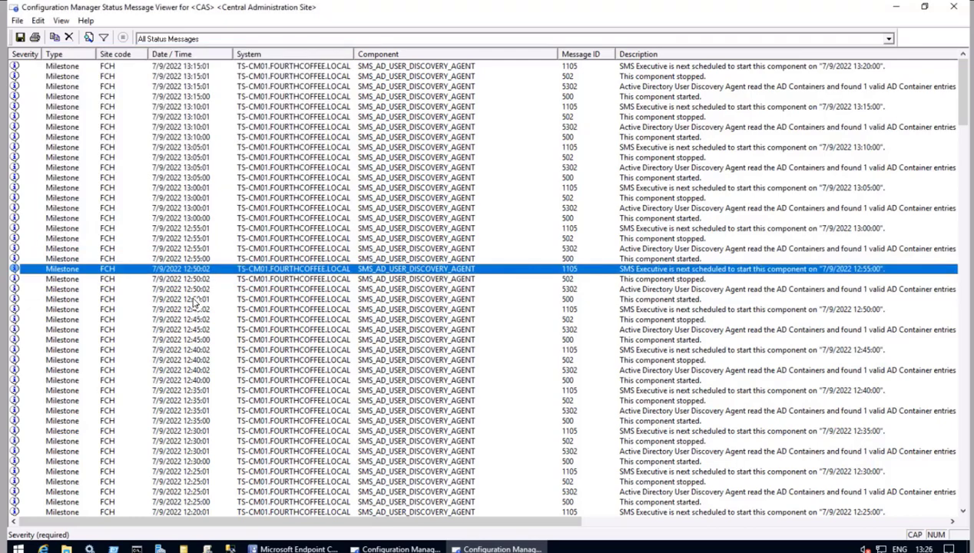
Compare the timestamps of successive SMS_AD_USER_DISCOVERY_AGENT cycles from 12:50 to 13:05 with the delta discovery interval
click(196, 299)
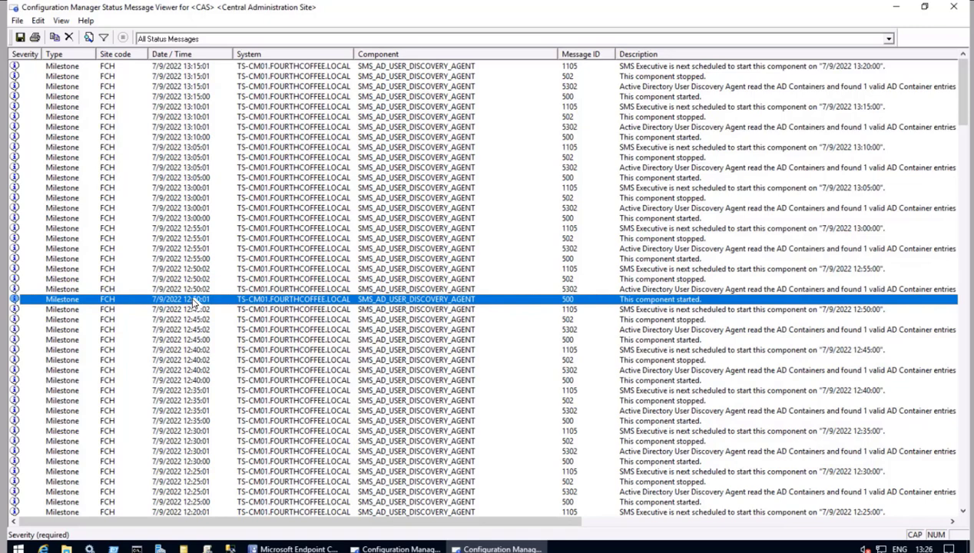
click(196, 259)
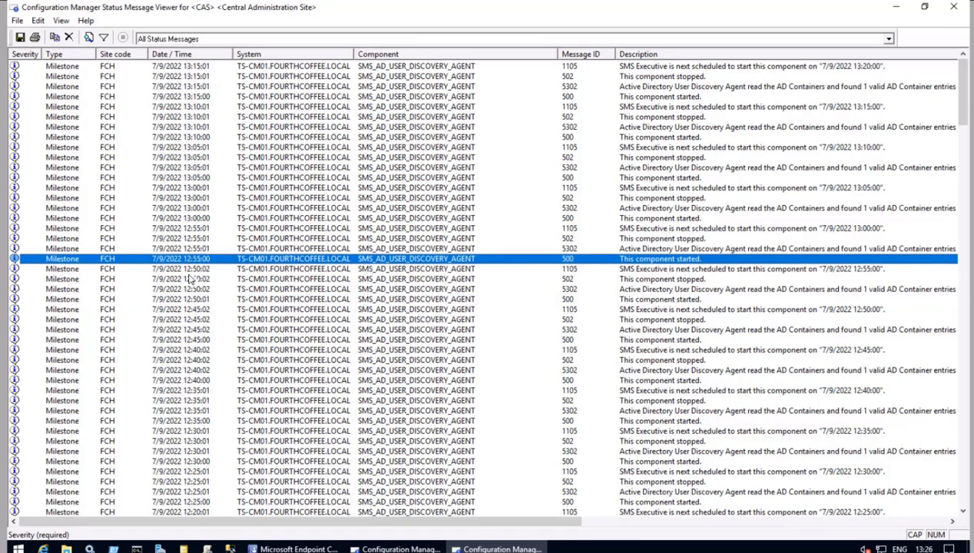
click(198, 219)
click(195, 188)
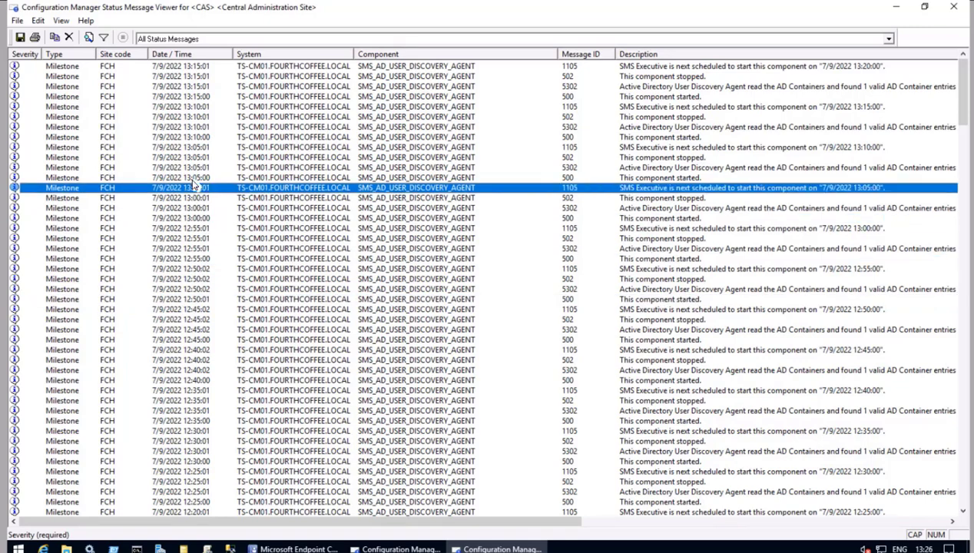
key(Up)
key(Up)
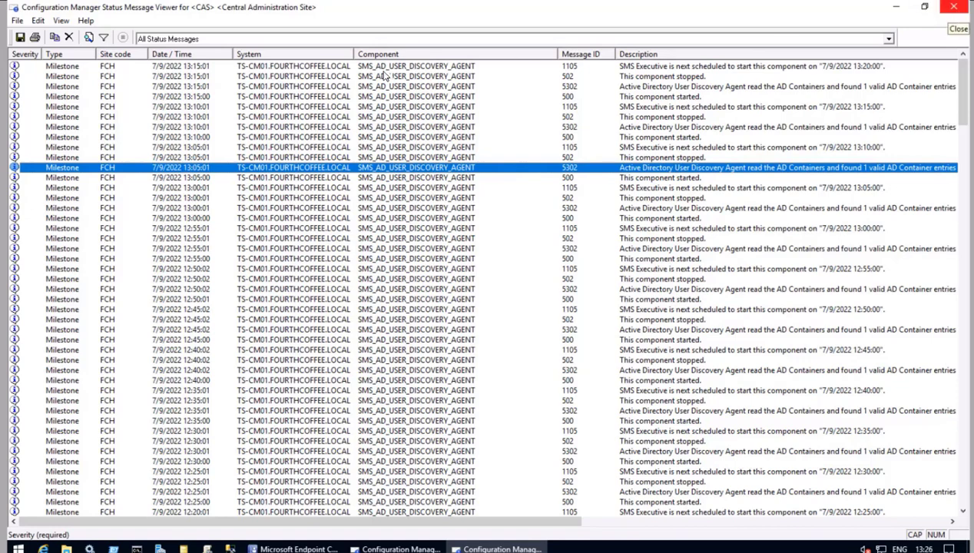
Filter the status messages to the system TS-CL02
click(103, 37)
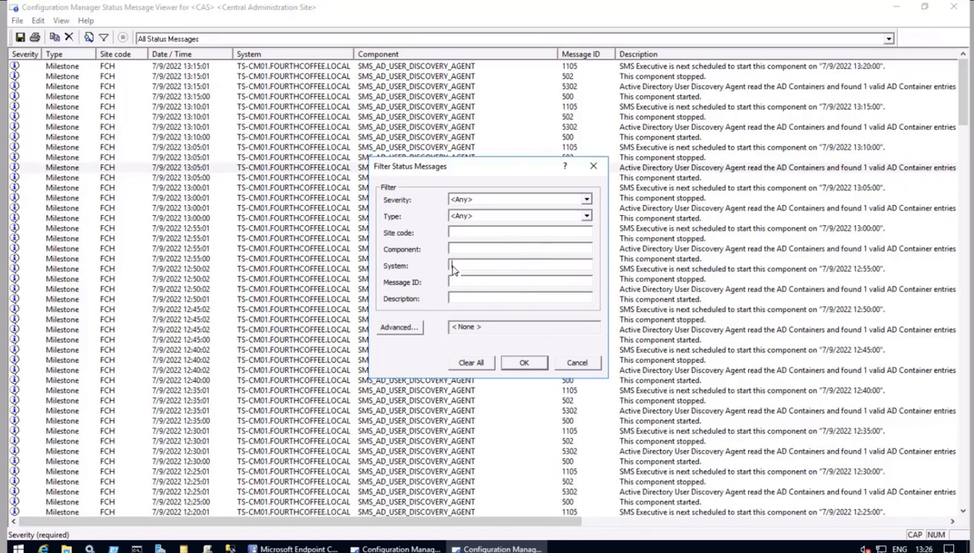
click(454, 269)
text(TS-CL02)
key(Return)
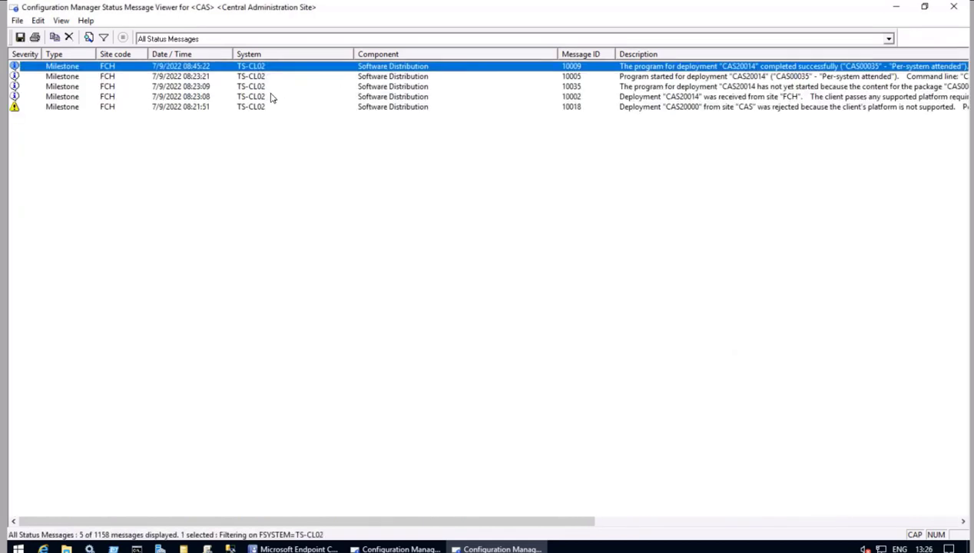
Examine the msiexec.exe command line in the details of TS-CL02's program-started message 10005, and close the status message viewer
click(184, 78)
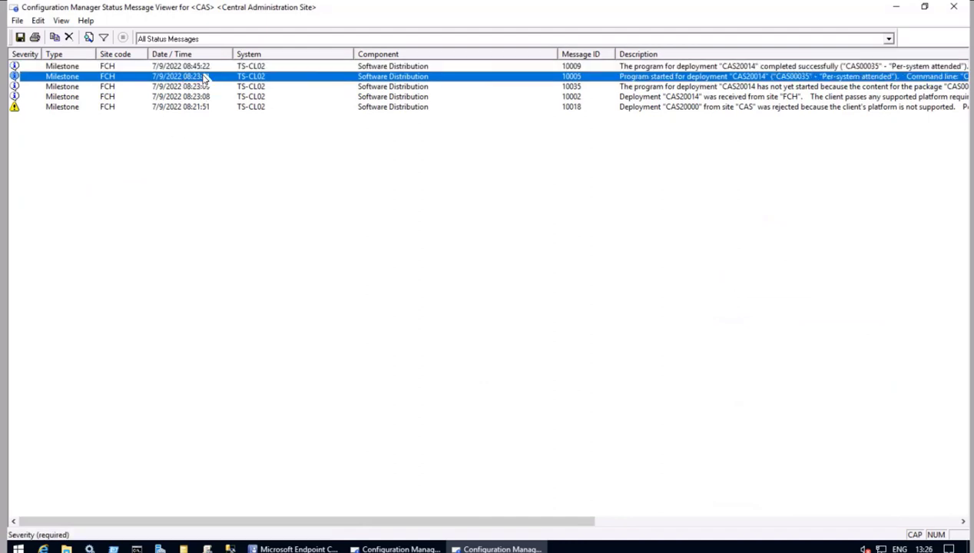
double_click(205, 79)
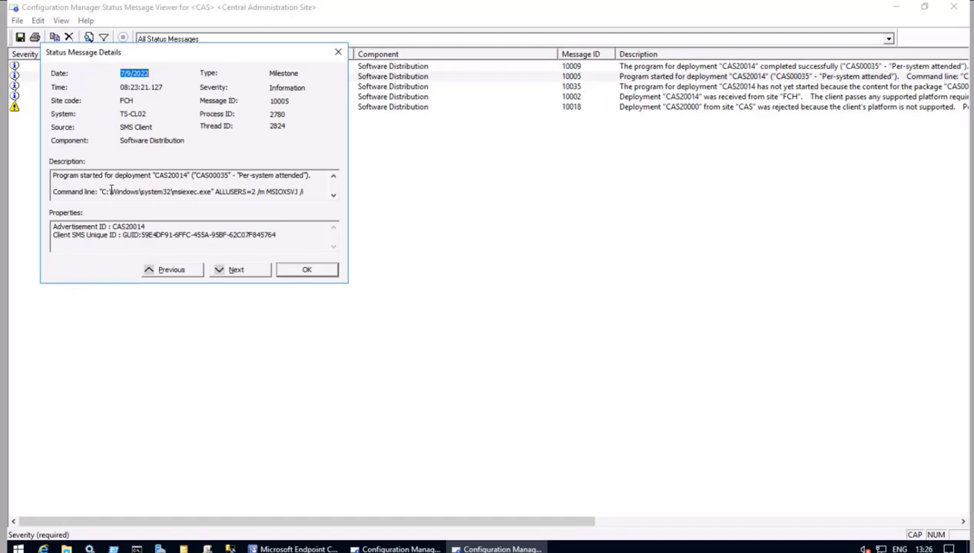
drag(109, 191, 229, 192)
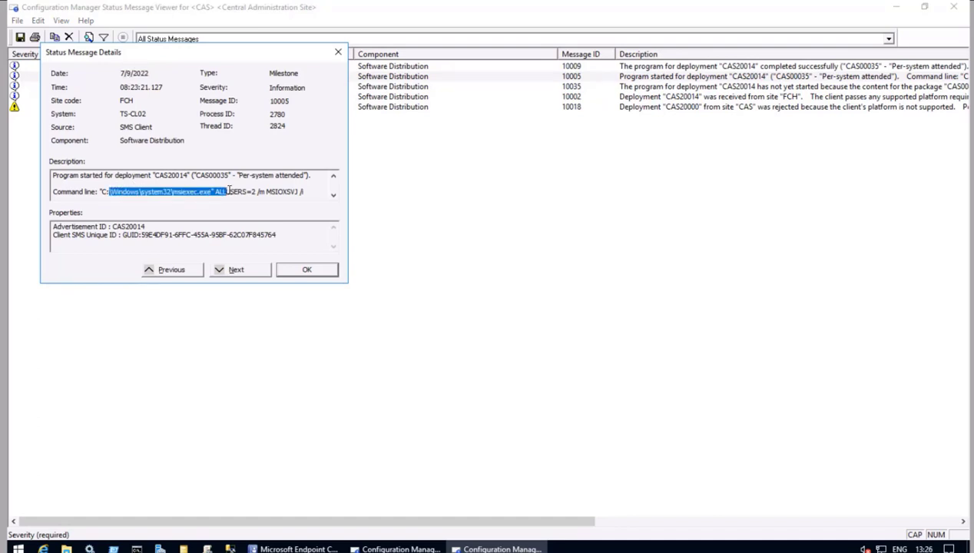
click(339, 53)
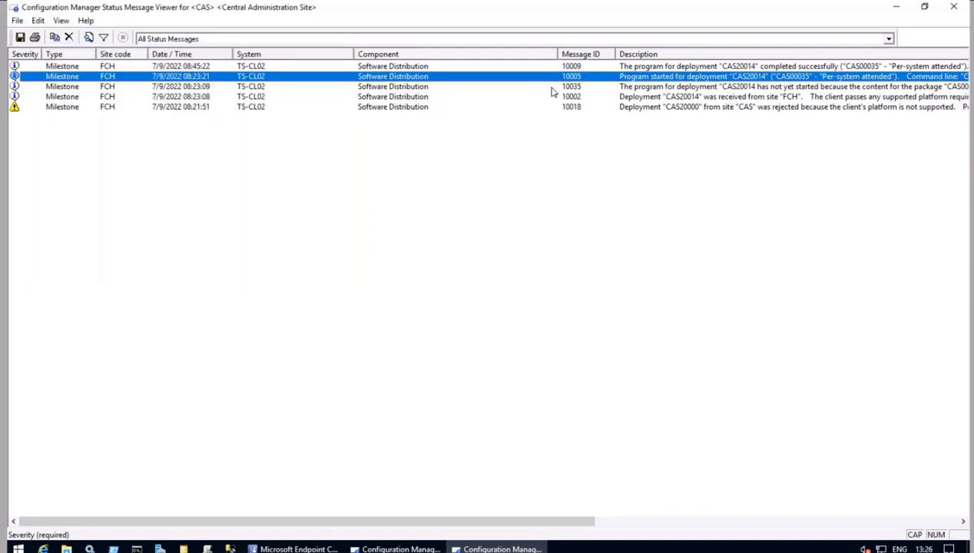
click(953, 6)
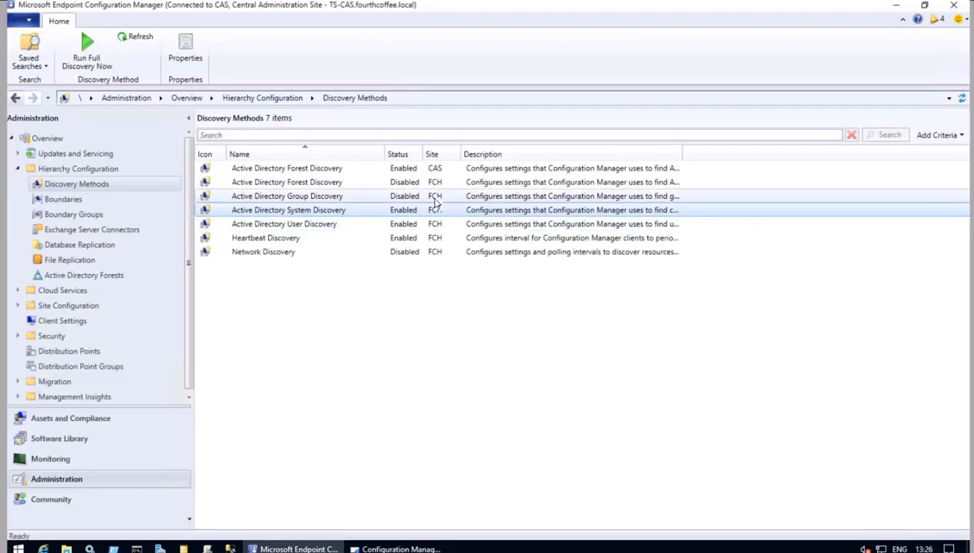
In the Monitoring workspace, show messages for the status message query "All Status Messages for a Specific Collection at a Specific Site"
click(42, 460)
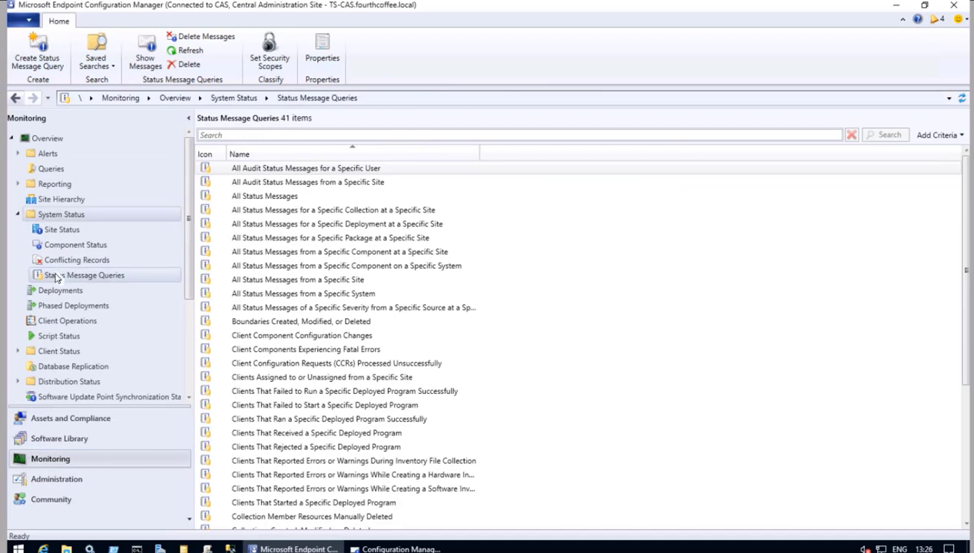
click(274, 214)
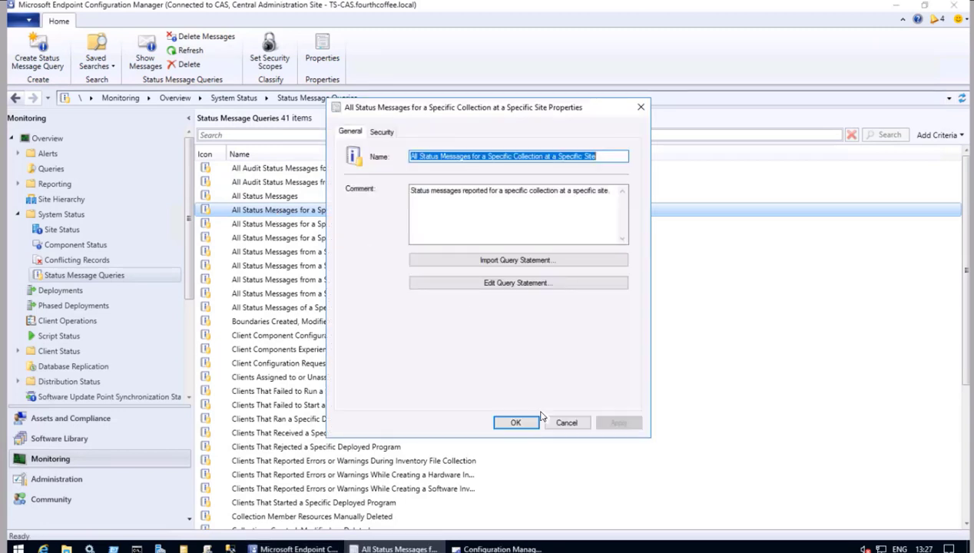
key(Escape)
right_click(266, 214)
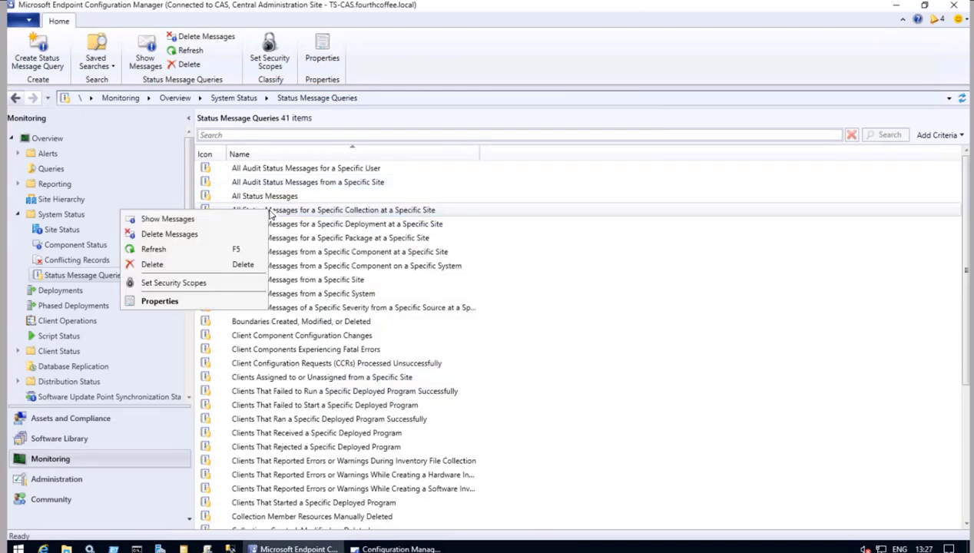
click(185, 221)
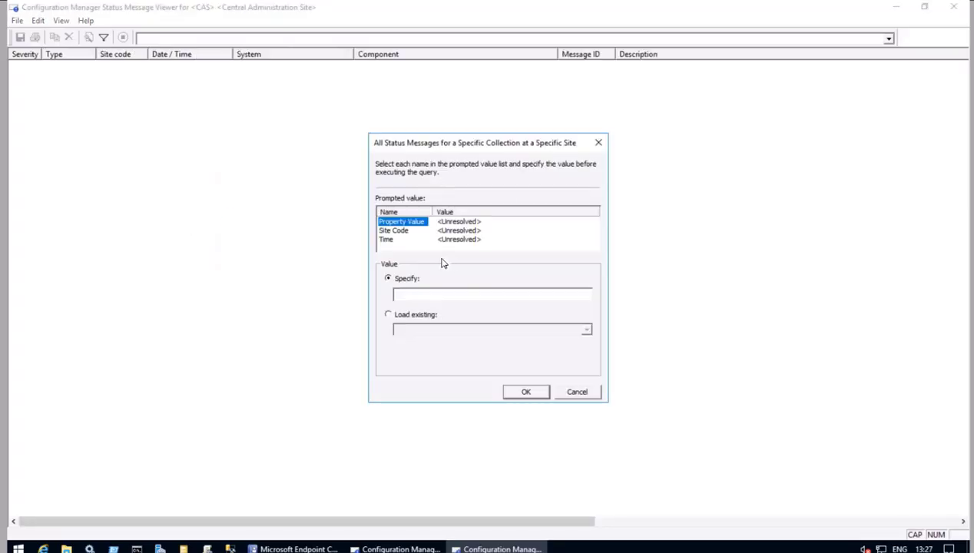
Load existing values for the query prompts, choosing CAS00020 as the Property Value and CAS as the Site Code
click(388, 314)
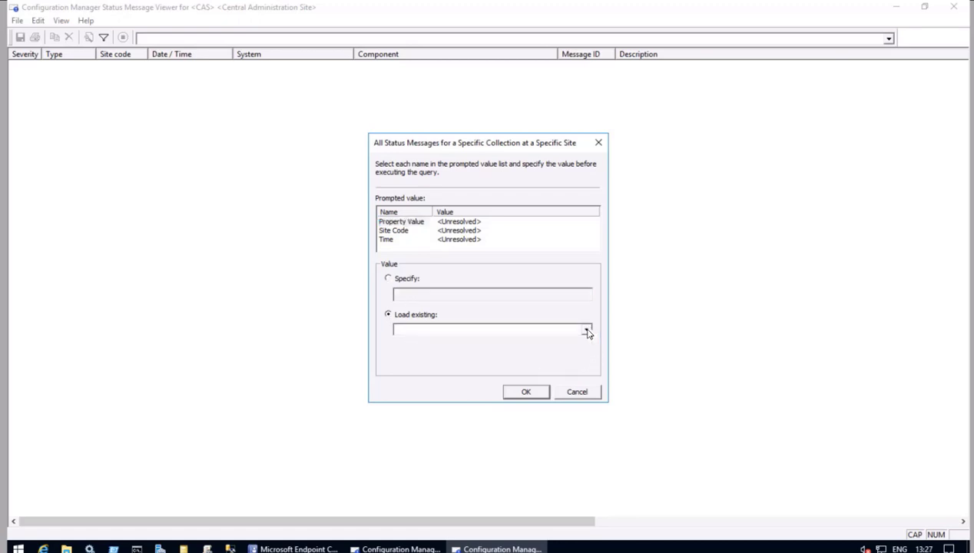
click(587, 332)
click(529, 330)
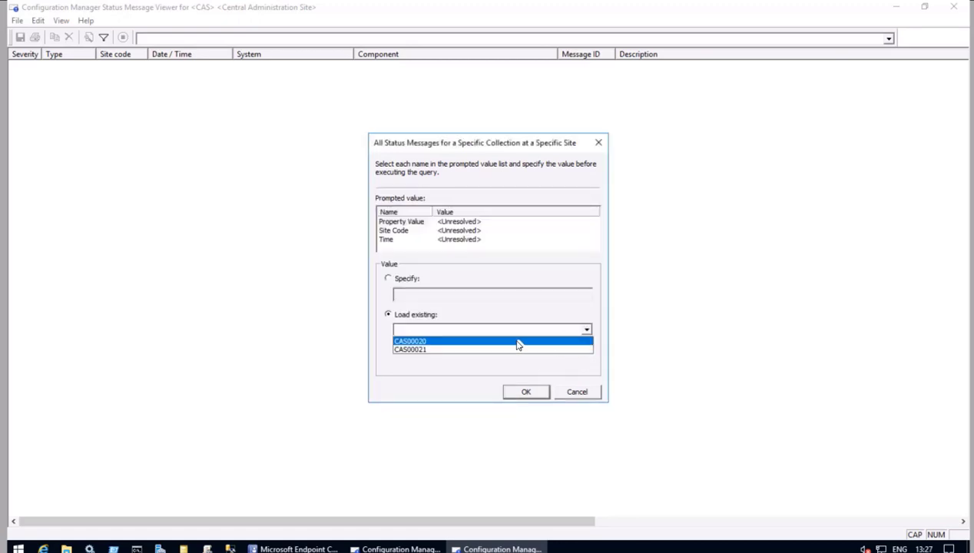
click(430, 341)
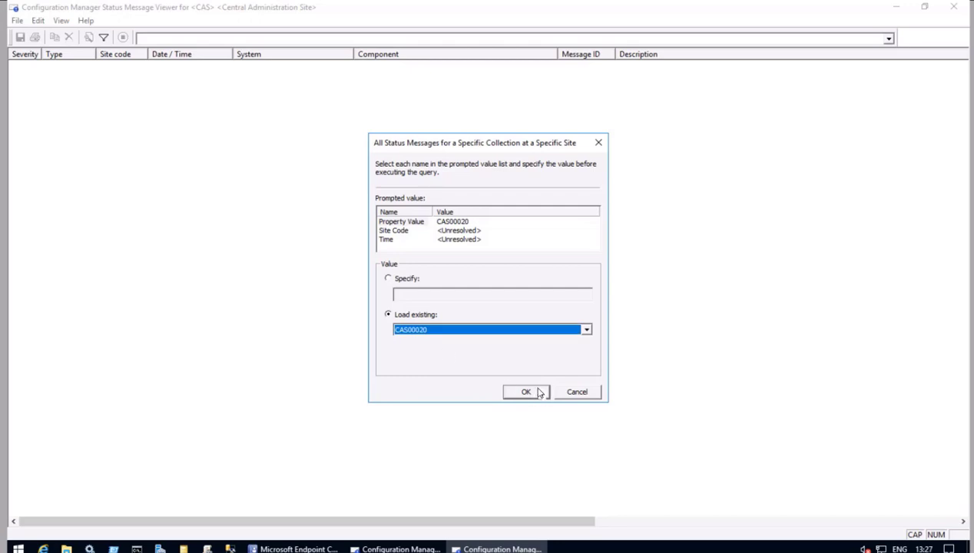
click(387, 232)
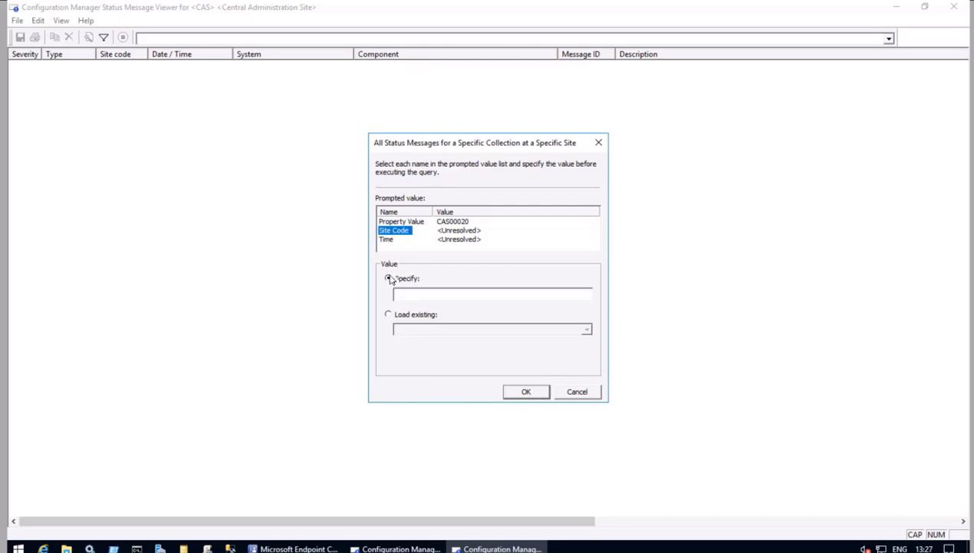
click(388, 316)
click(587, 330)
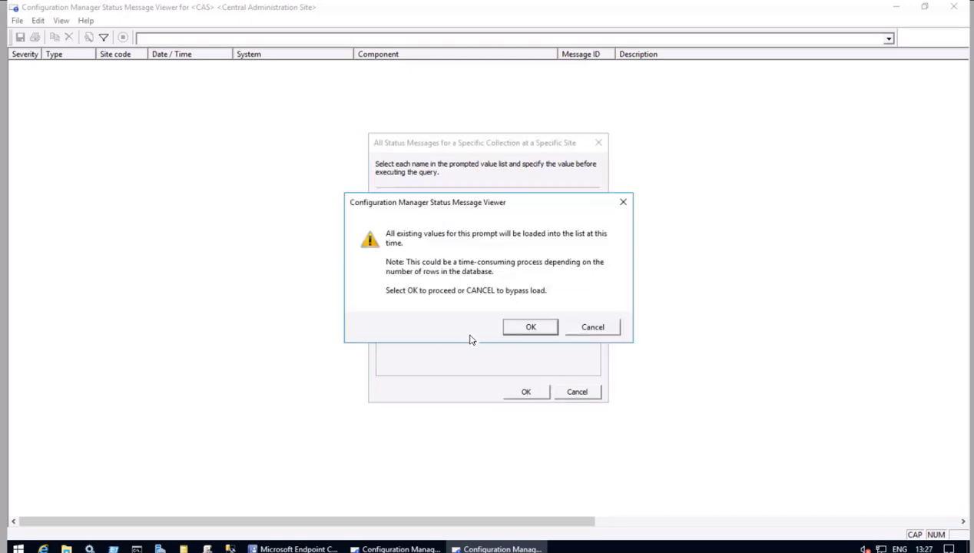
click(530, 328)
click(404, 340)
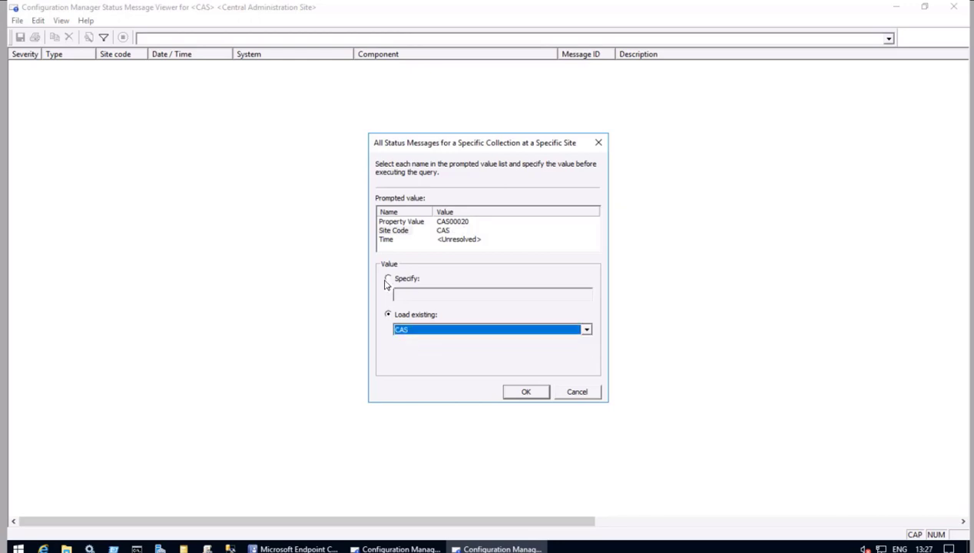
Set the query's Time prompt to 6 hours ago and run the query
click(383, 241)
click(417, 341)
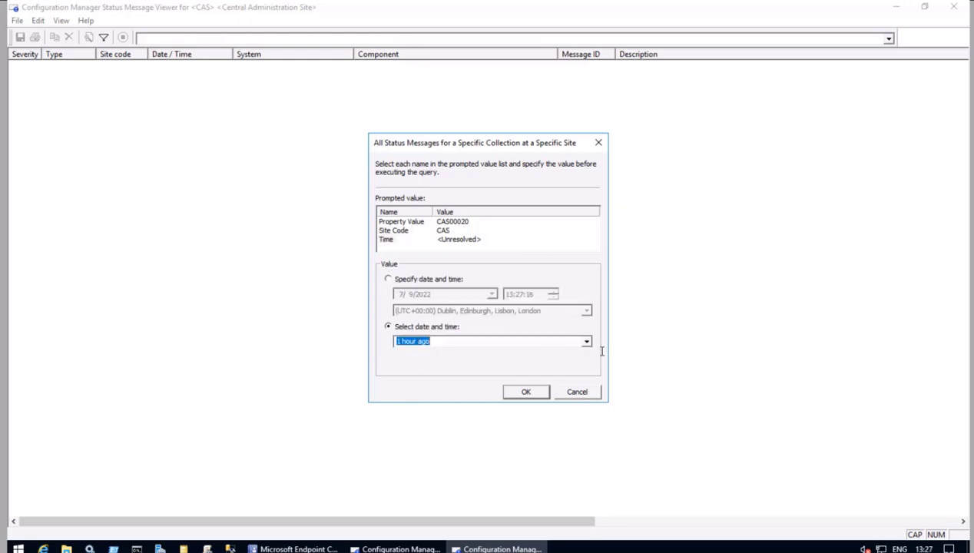
click(586, 343)
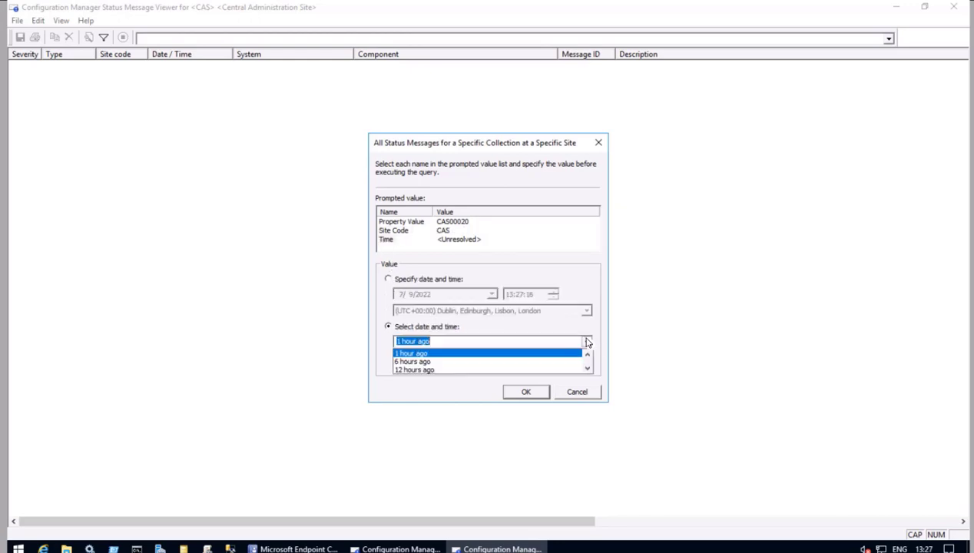
click(446, 361)
click(525, 392)
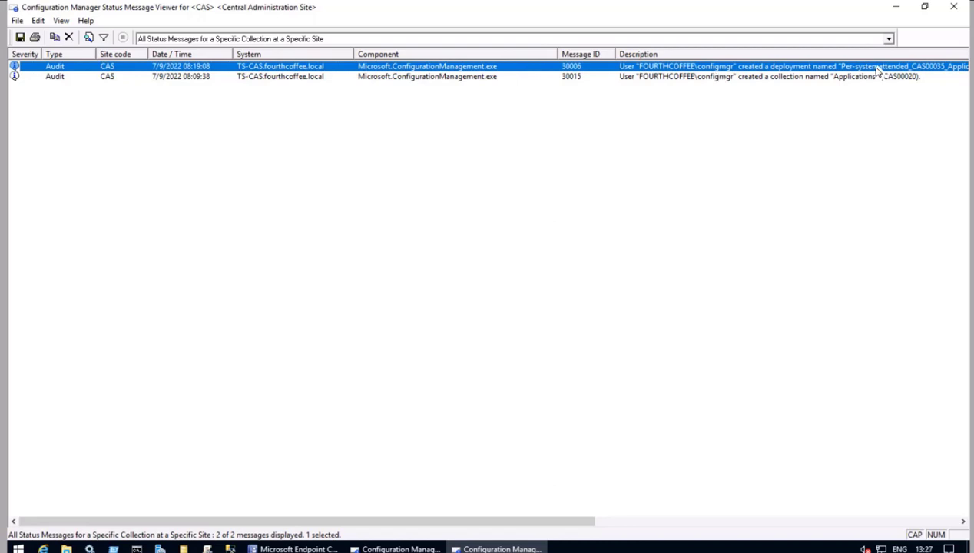
Examine the details of the collection-created audit message 30015, checking its description, time and Collection ID property
double_click(232, 77)
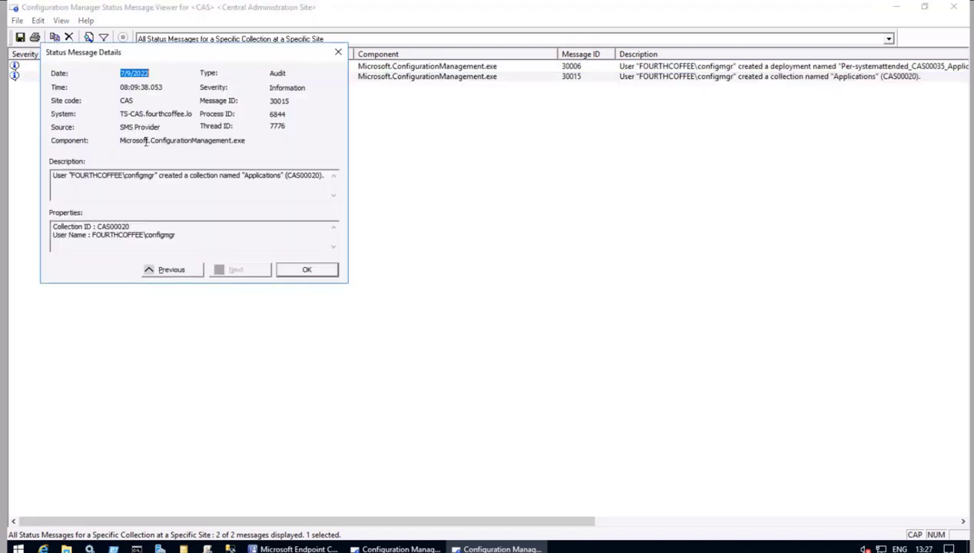
double_click(245, 176)
double_click(173, 175)
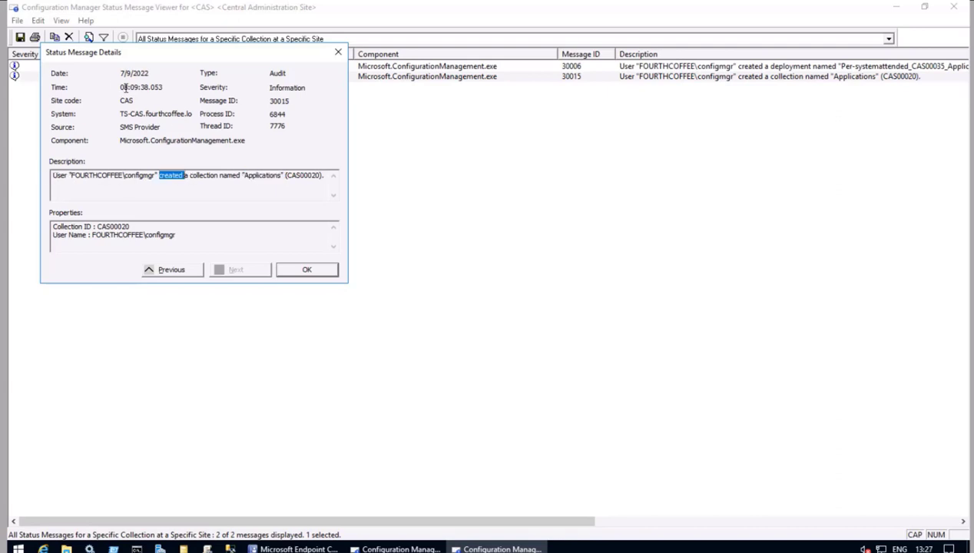
drag(124, 87, 146, 89)
click(152, 88)
drag(92, 227, 130, 227)
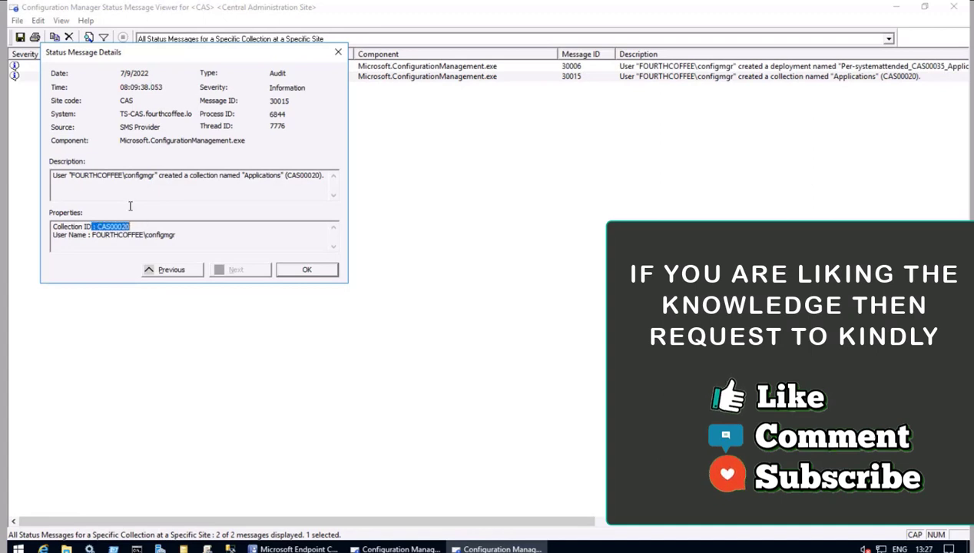
Examine the description and Advertisement ID in the details of deployment-created message 30006, and close the status message viewer
click(163, 270)
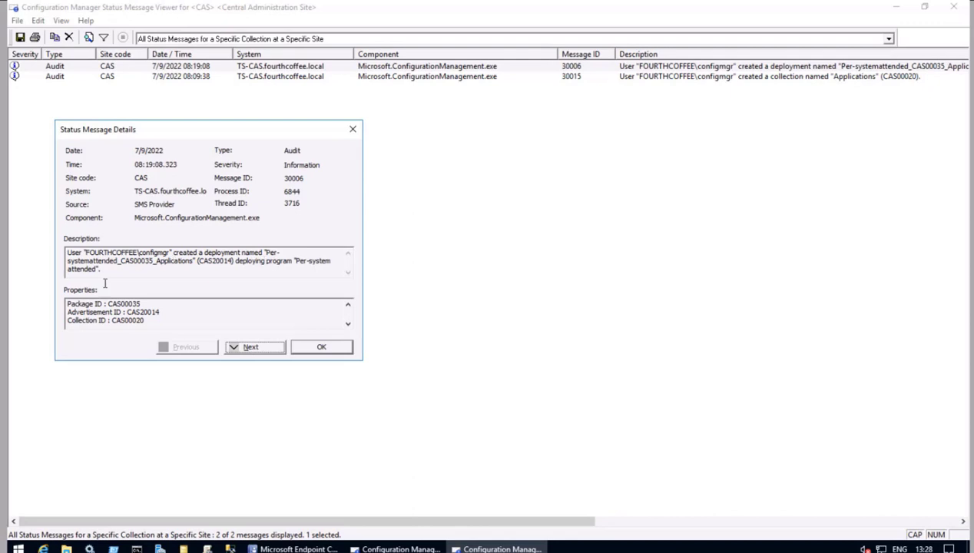
drag(67, 260, 144, 320)
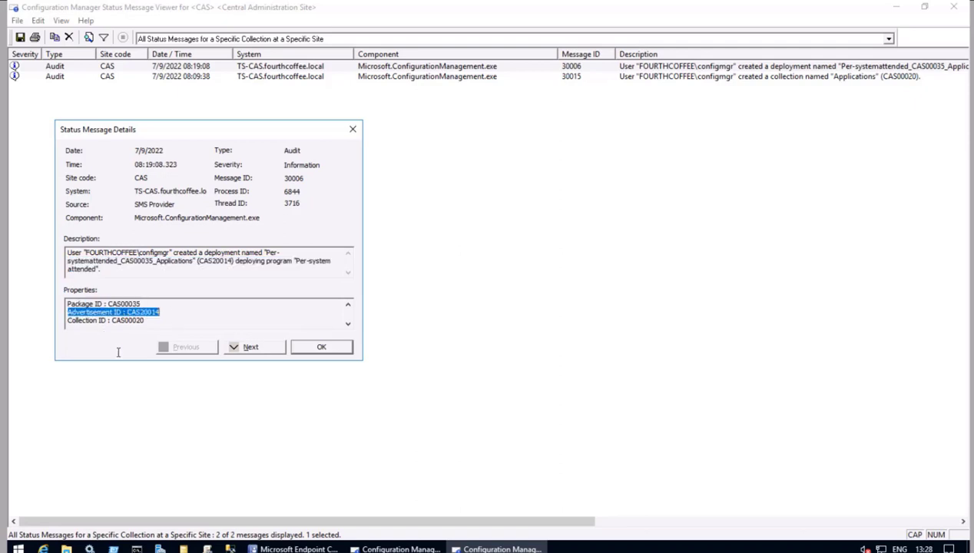
click(352, 131)
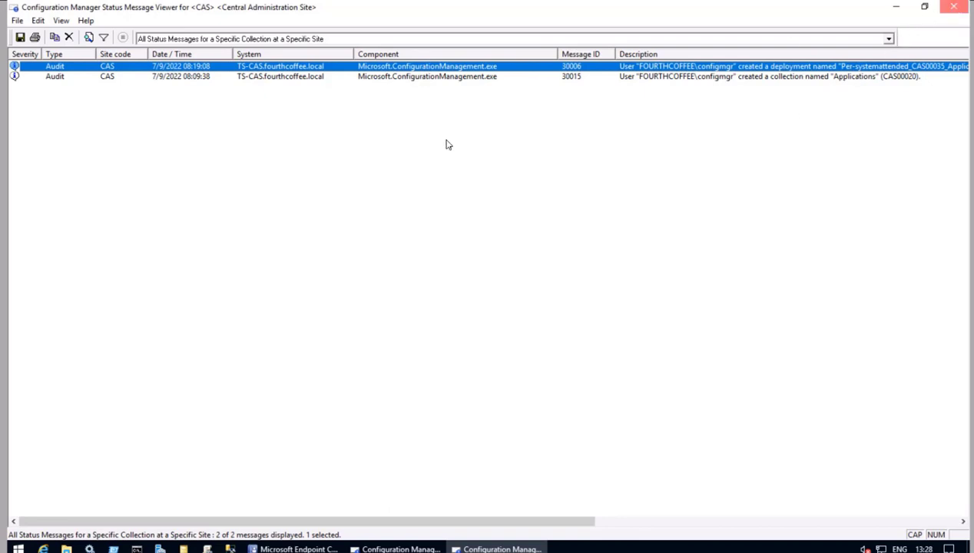
key(alt+F4)
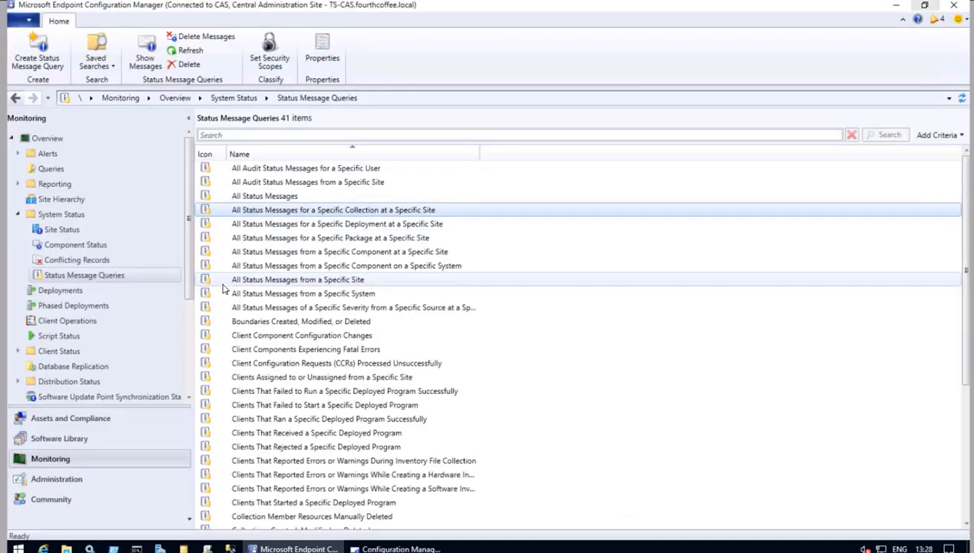